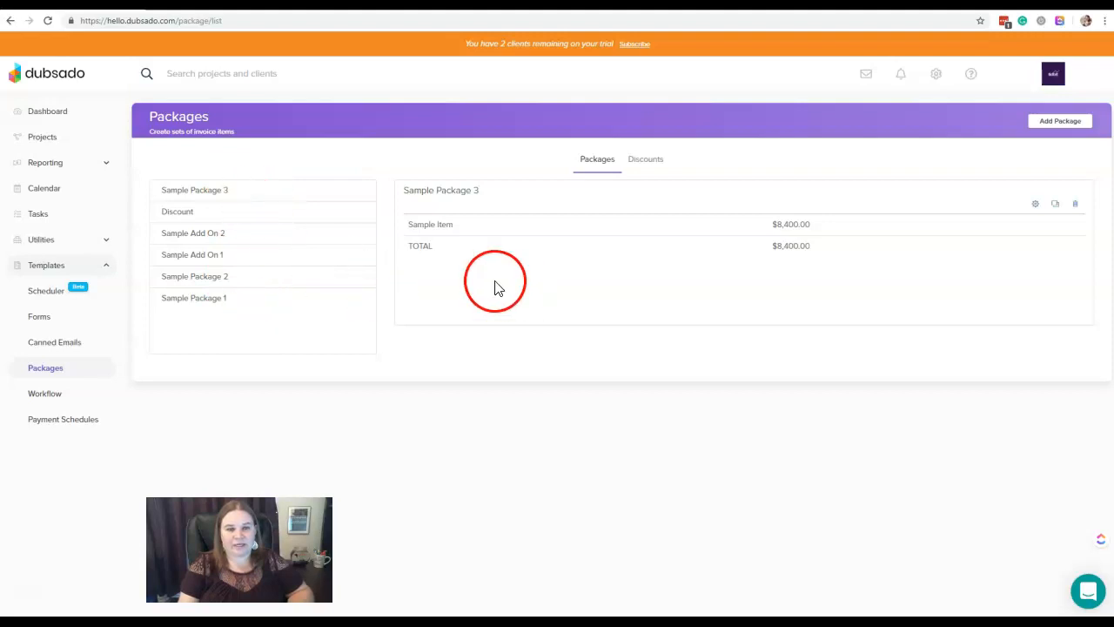
Review the contents of the existing sample packages, add-ons and discount, and the separate list of discounts.
click(272, 195)
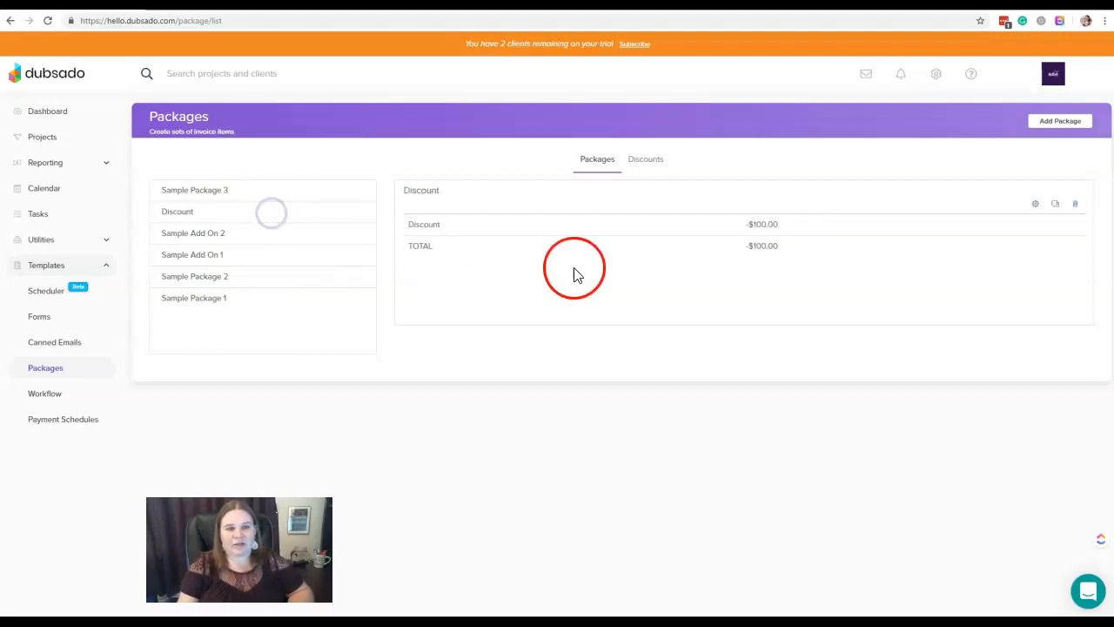
click(273, 233)
click(274, 260)
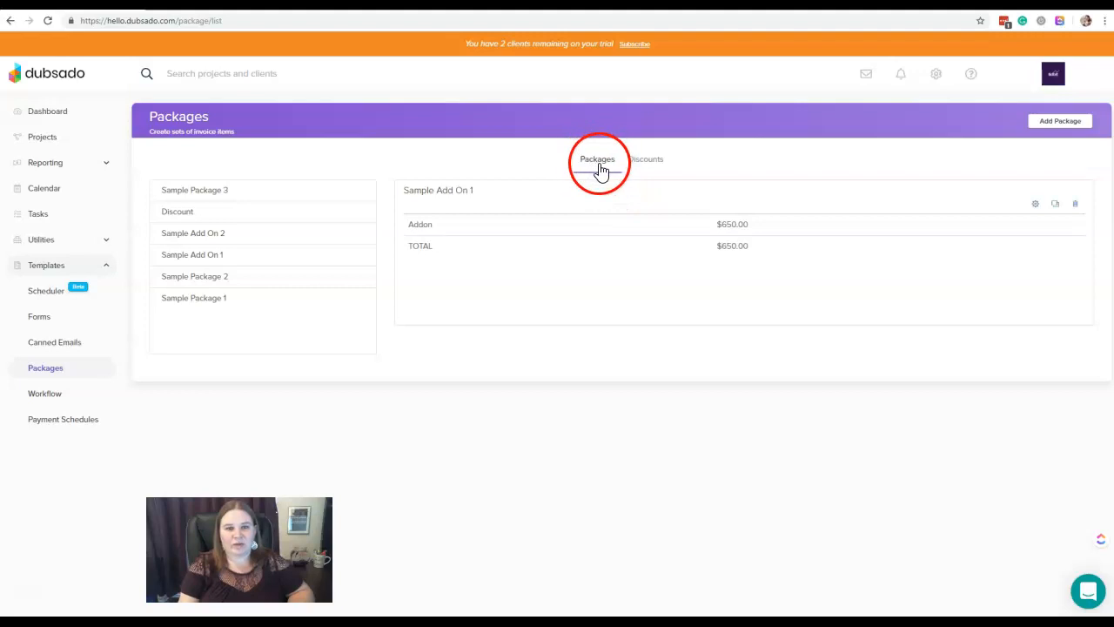
click(645, 166)
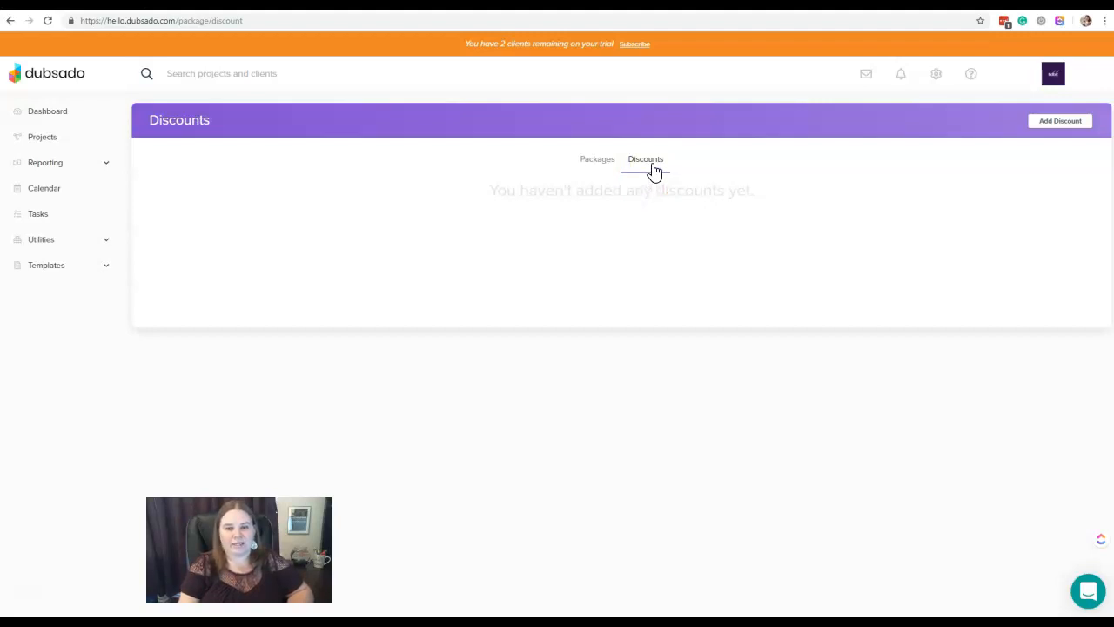
click(594, 163)
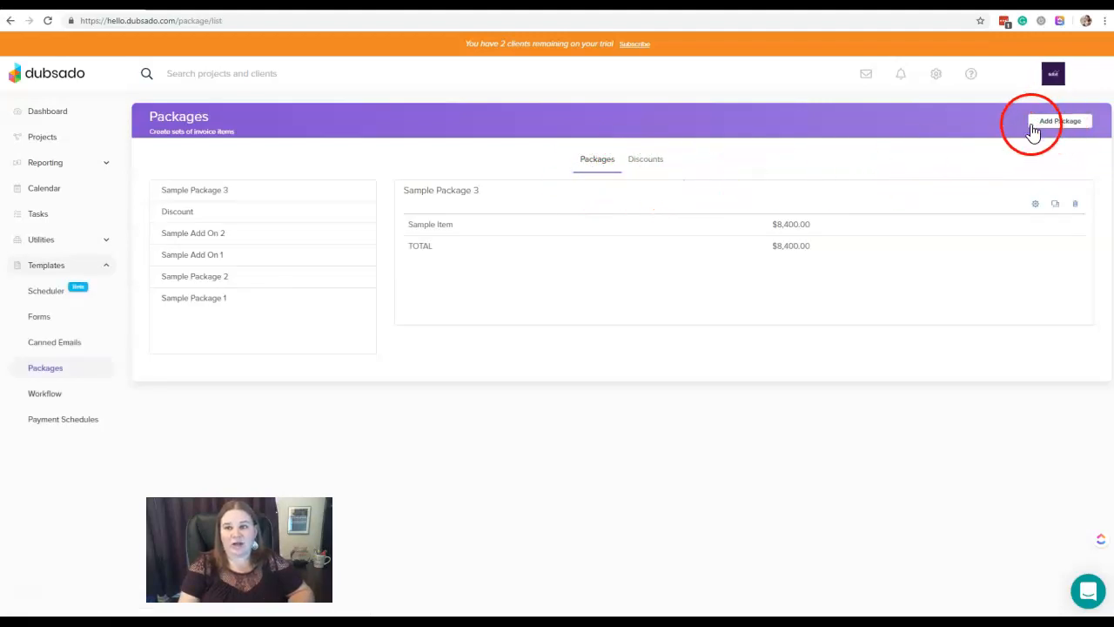
Create a new package and name it "Workflow Strategy".
click(1060, 124)
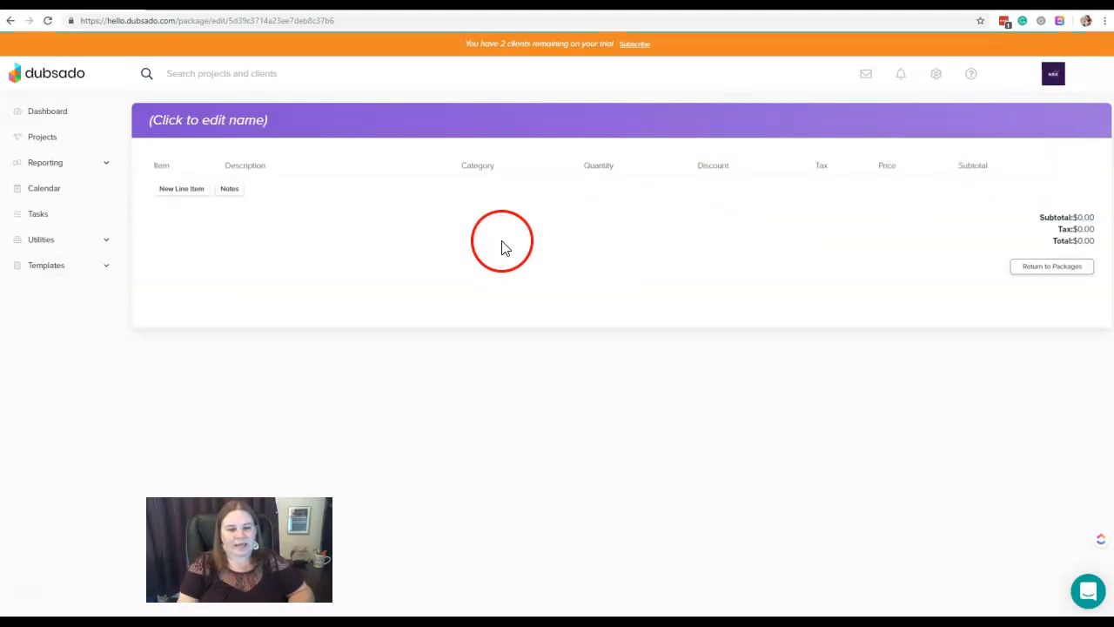
click(210, 119)
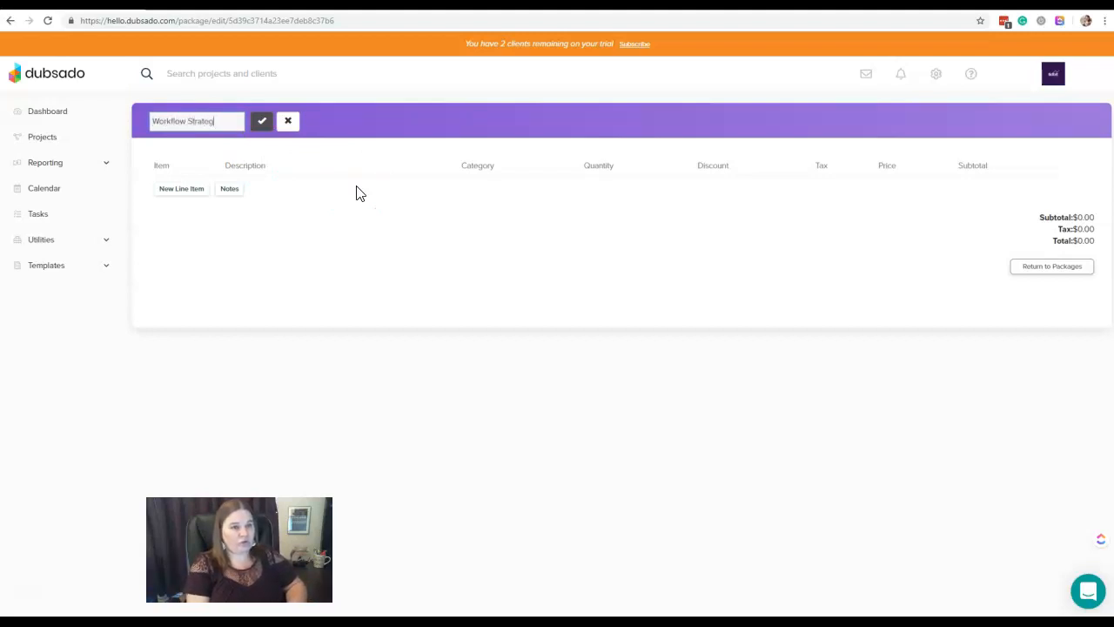
text(Workflow Strategy)
click(262, 121)
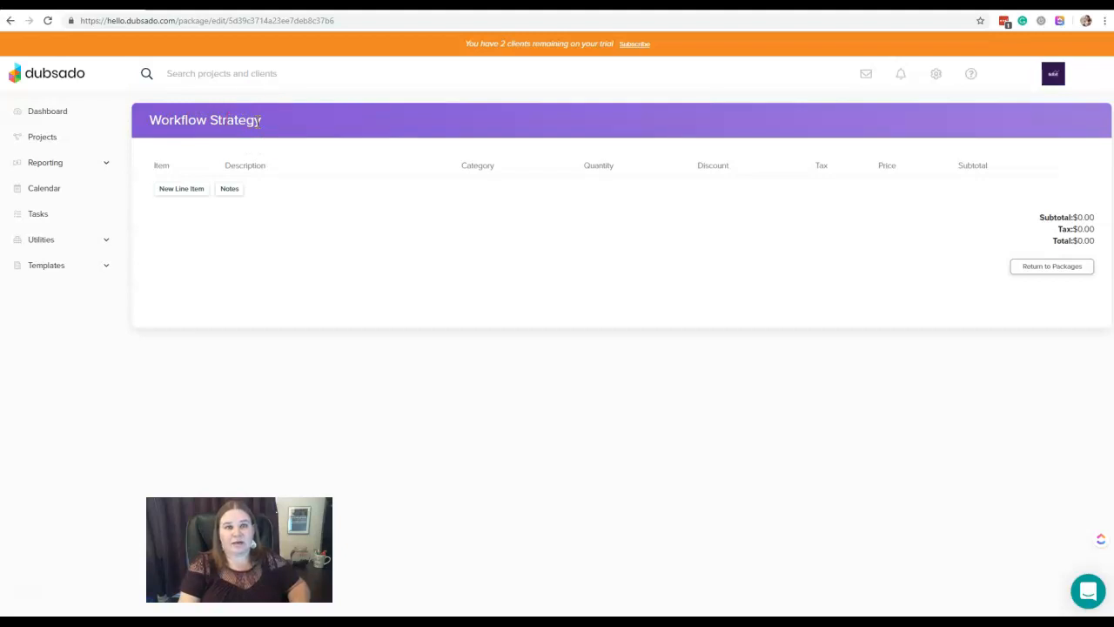
Start a line item named "Workflow Strategy" with the description "1-Hour Strategy Call", quantity 1 and price $349.
click(193, 194)
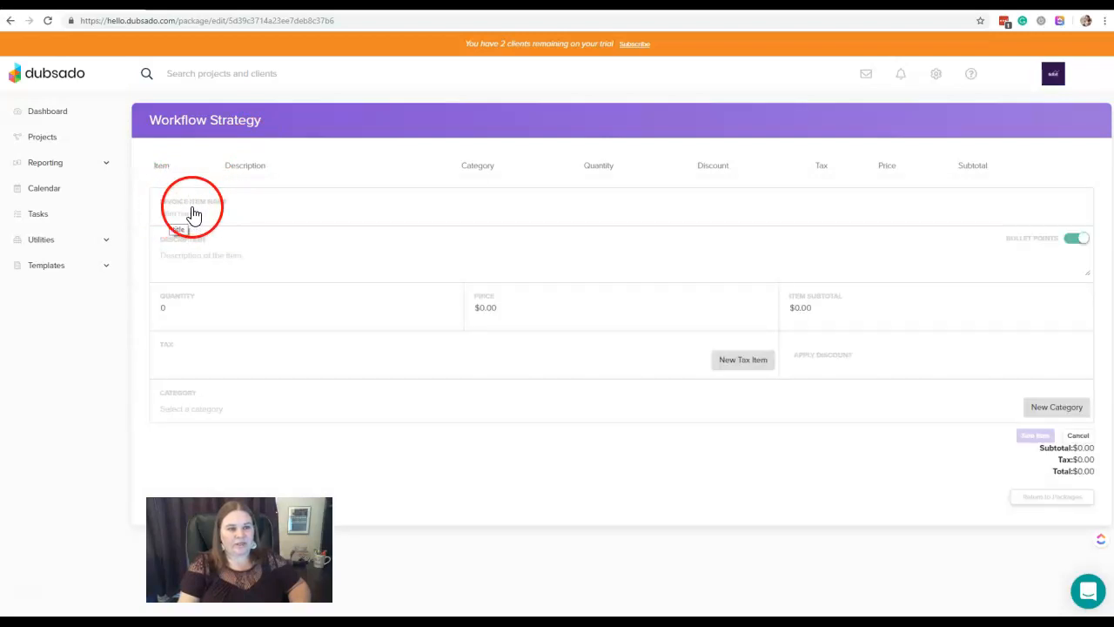
click(181, 213)
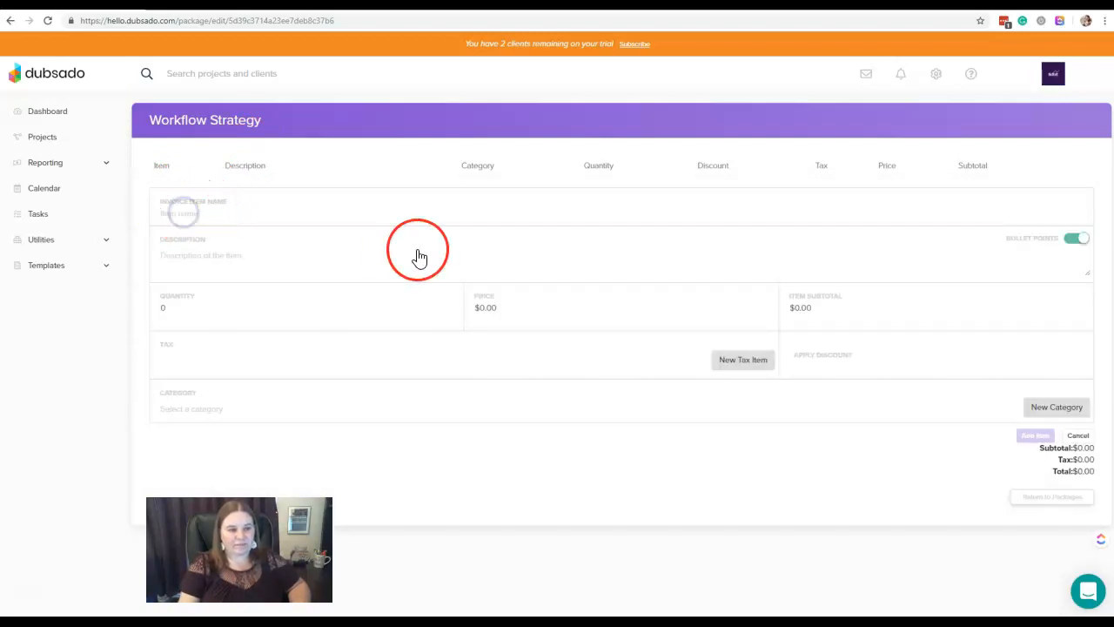
text(Workflow Strategy)
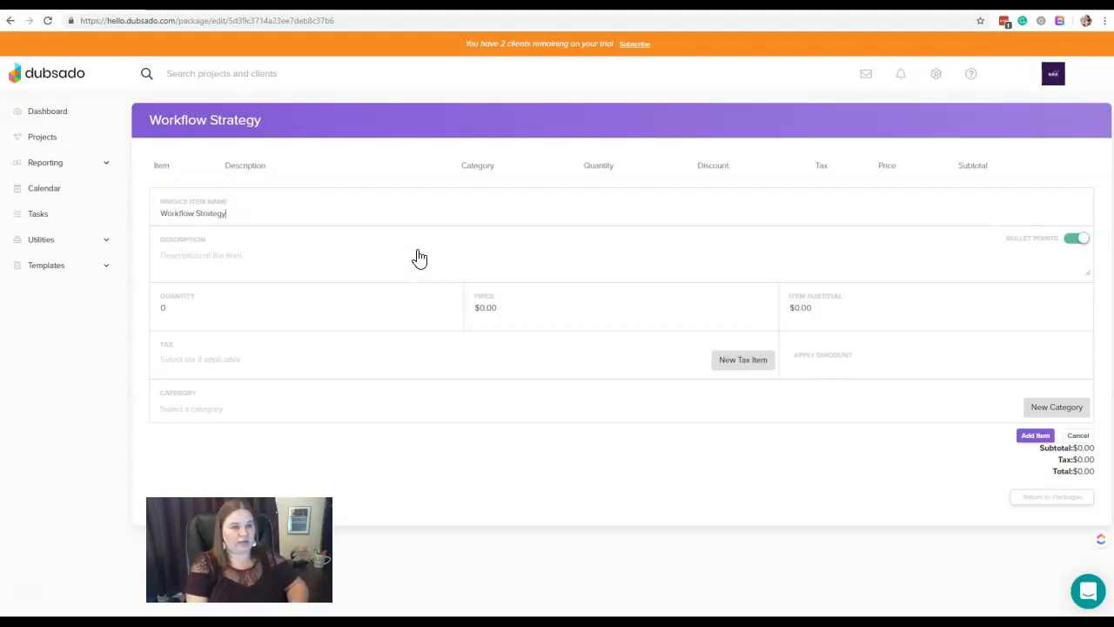
click(214, 259)
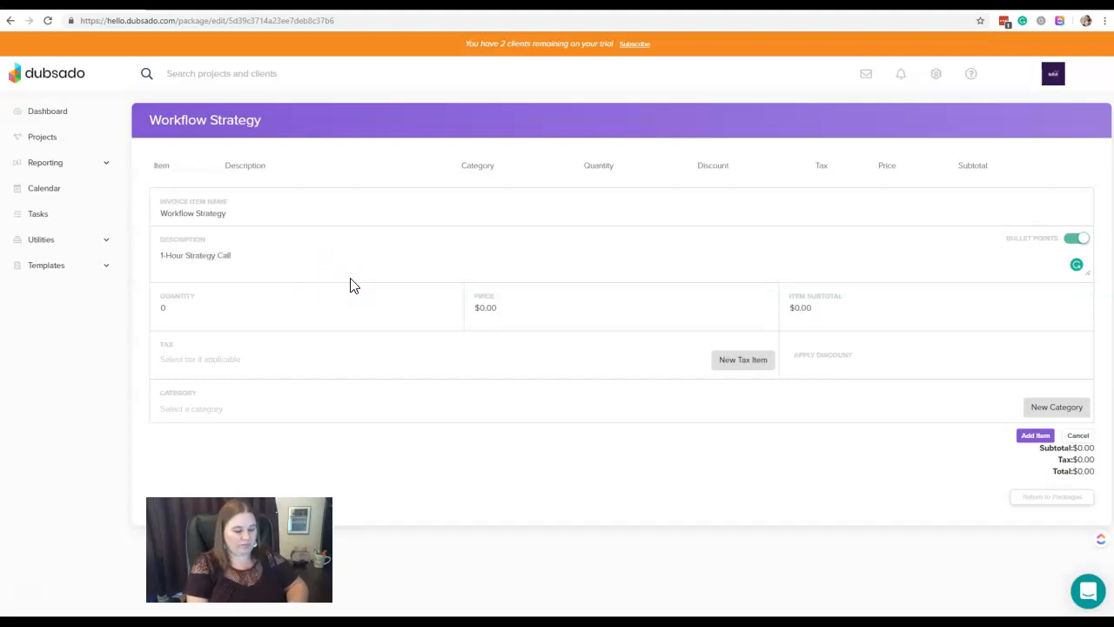
click(159, 312)
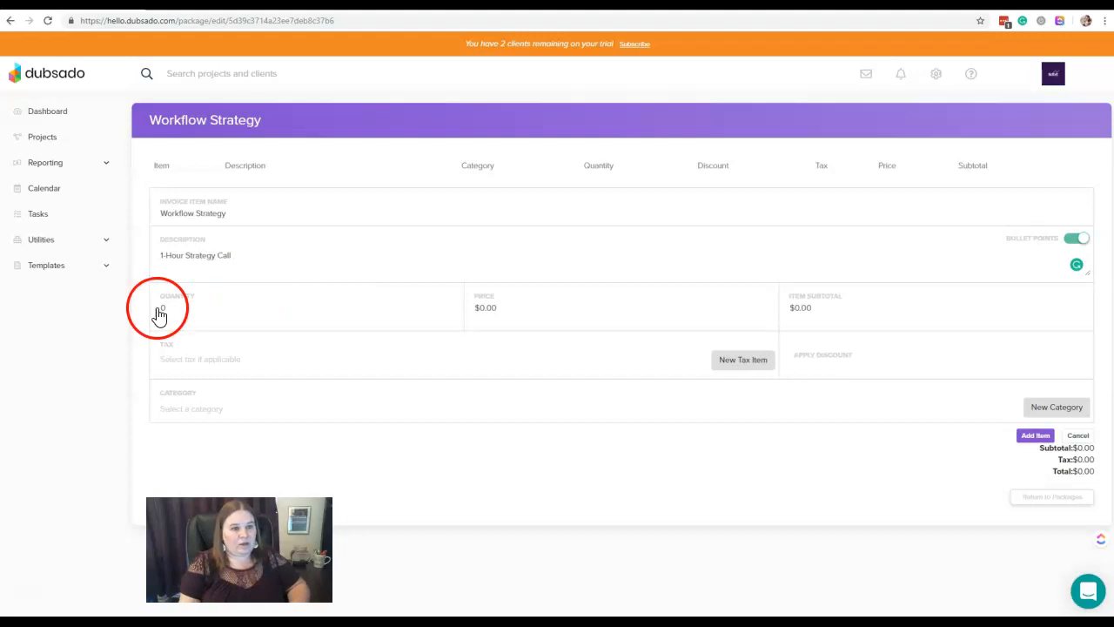
click(352, 358)
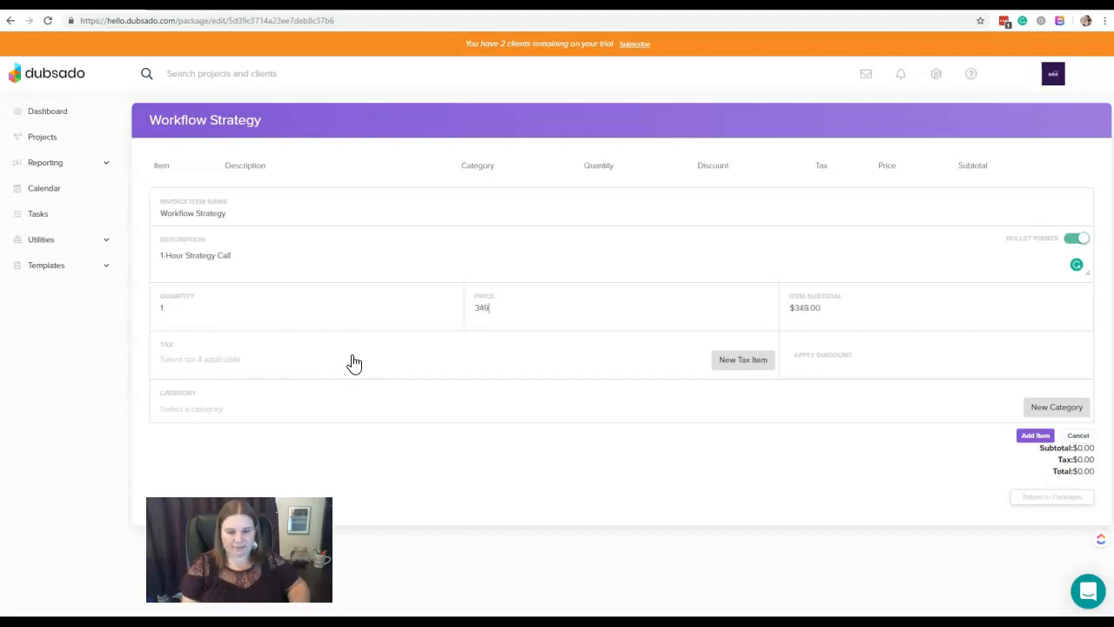
click(229, 315)
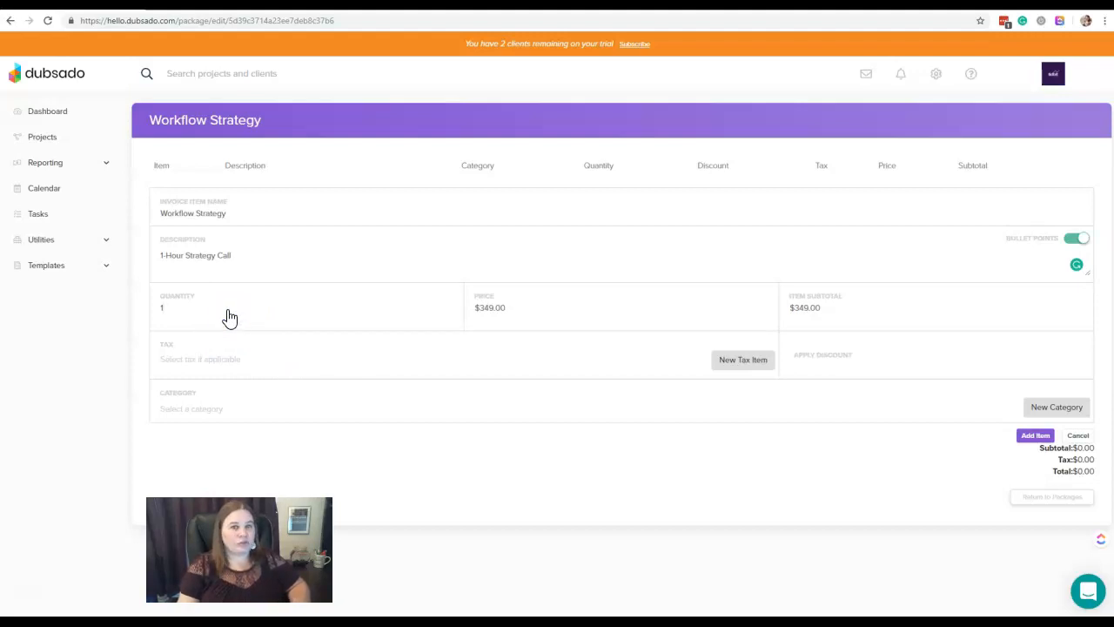
Try a quantity of 2 for the strategy call line item and set it back to 1.
click(218, 255)
click(200, 217)
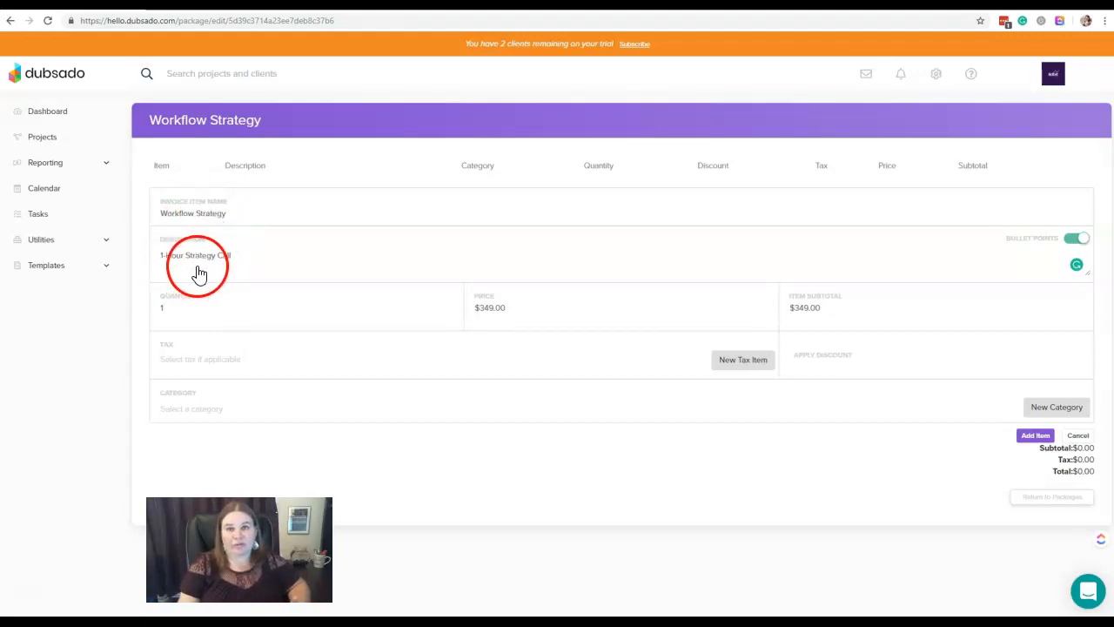
click(155, 309)
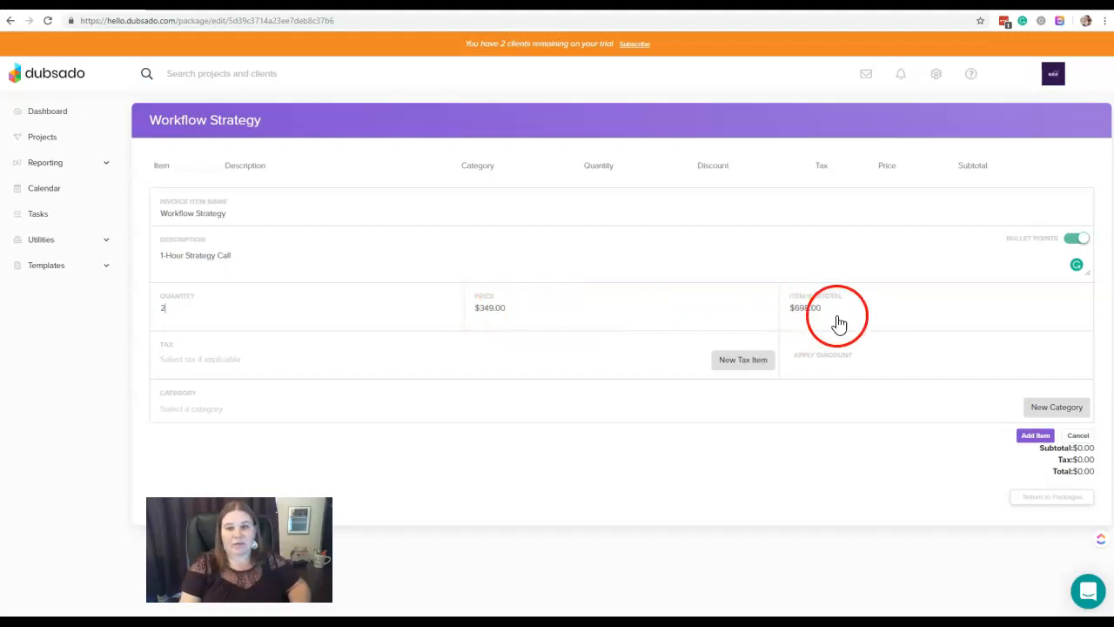
click(216, 294)
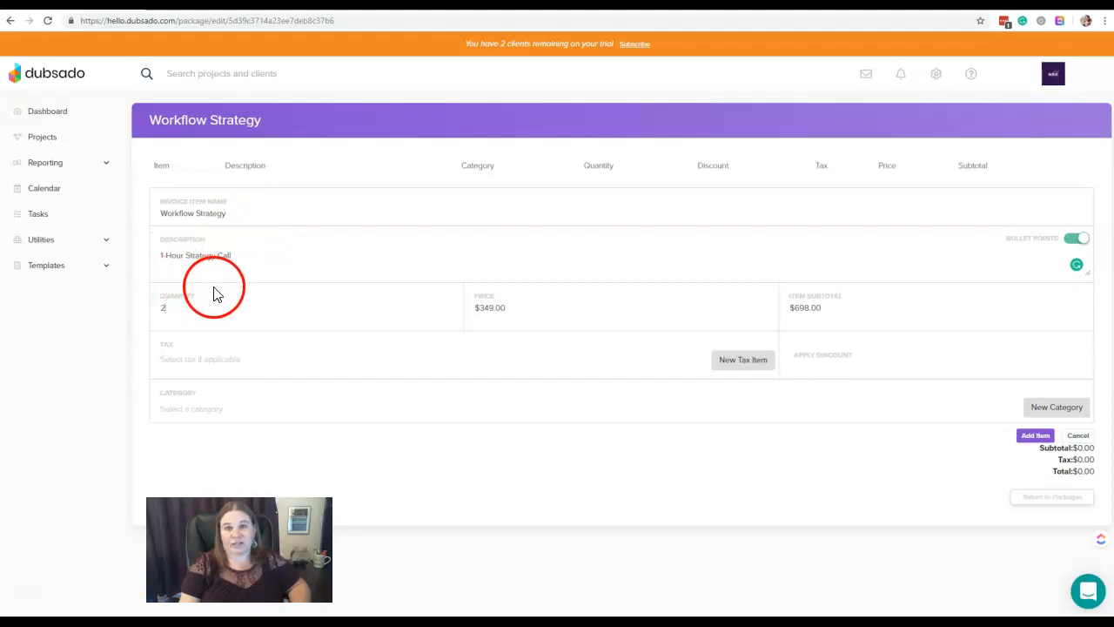
drag(180, 312, 139, 316)
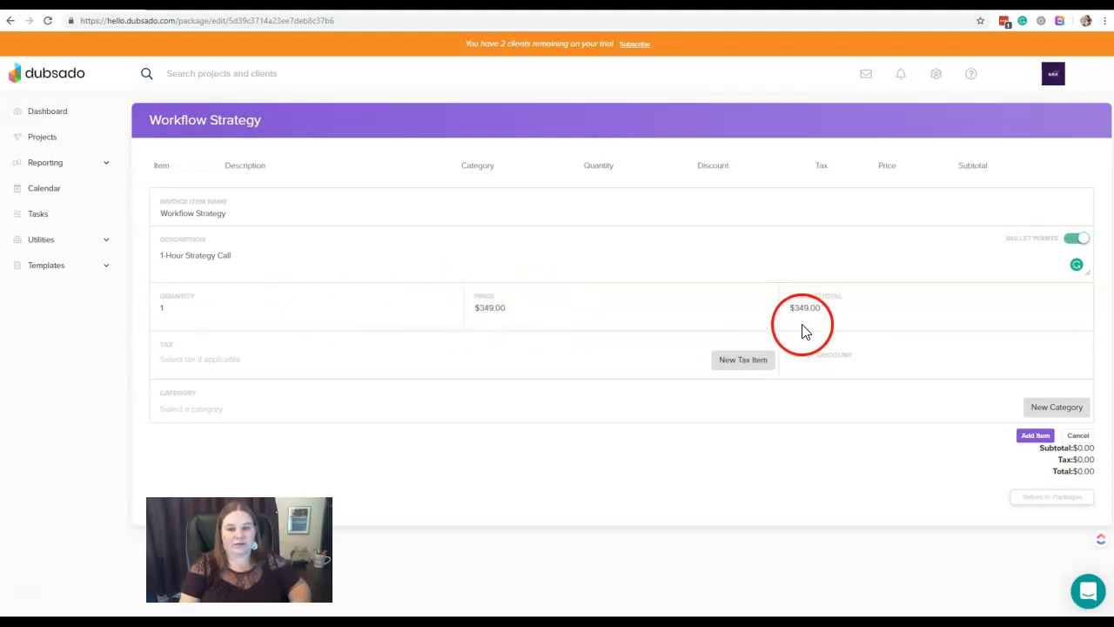
click(189, 361)
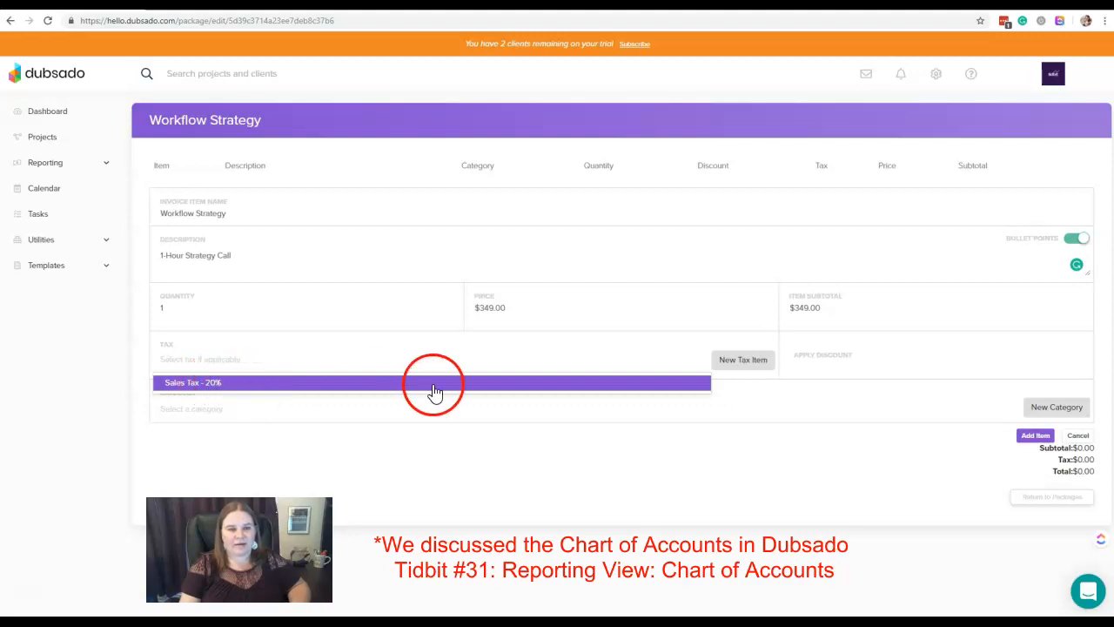
click(754, 364)
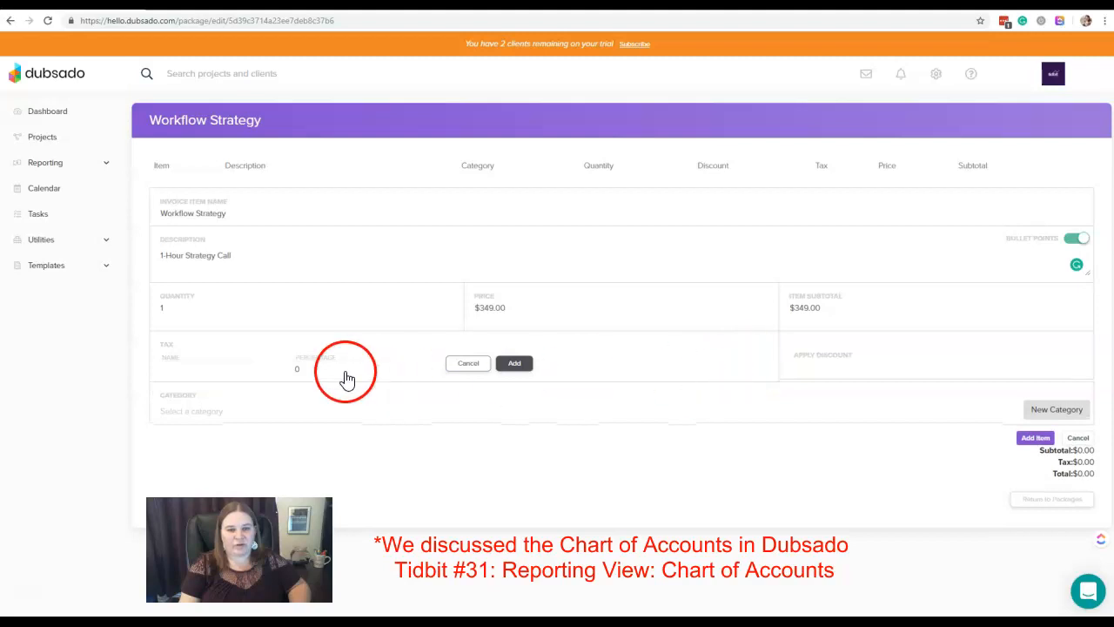
click(186, 365)
click(337, 373)
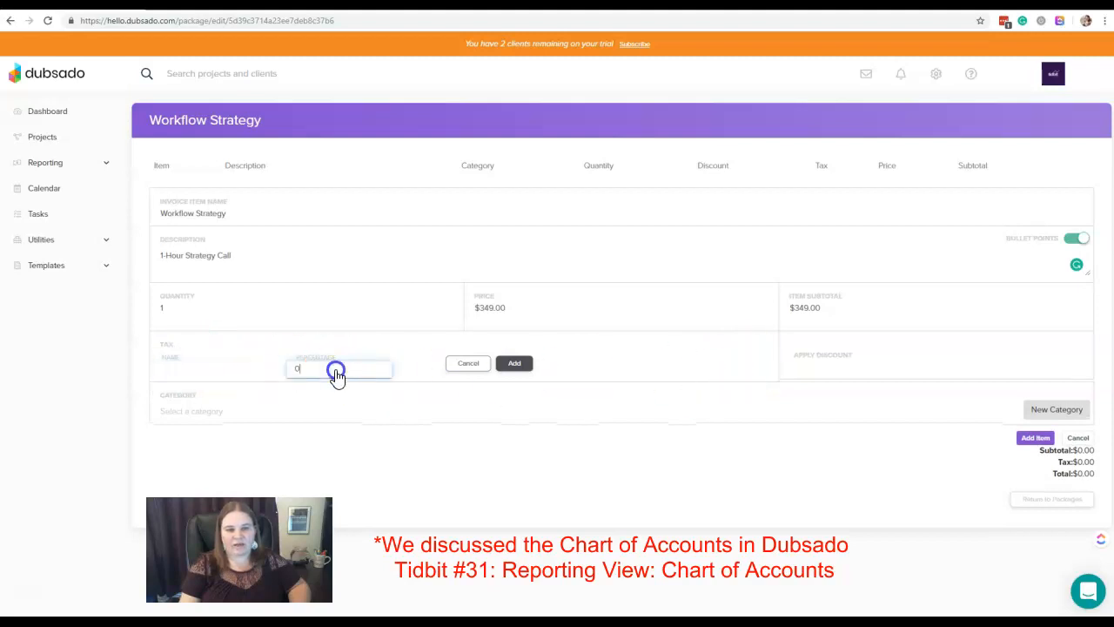
click(466, 364)
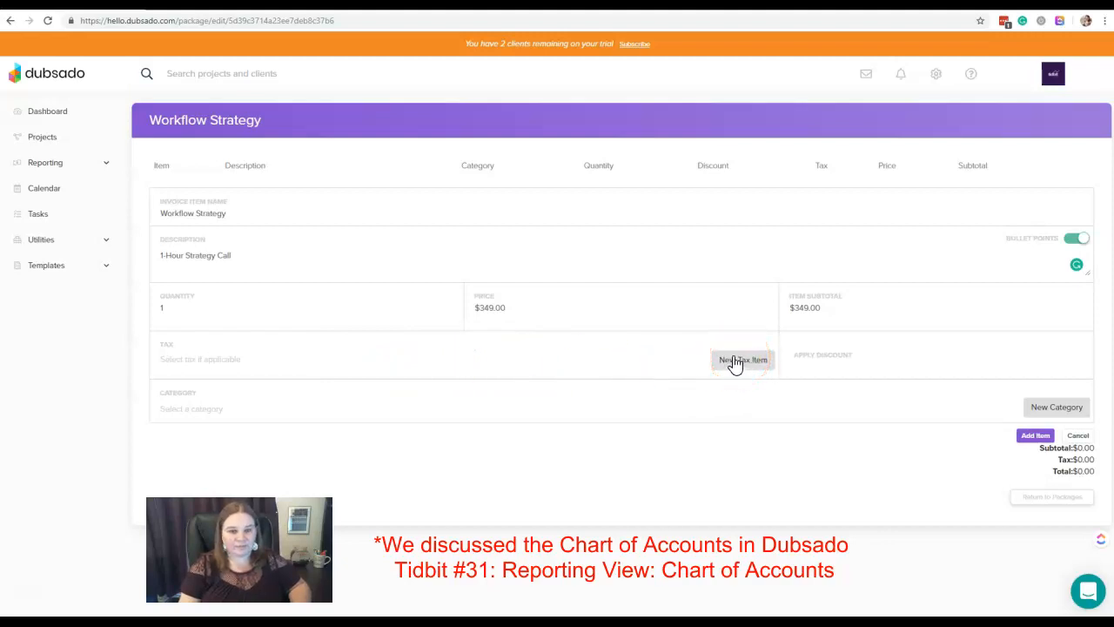
Assign the category "Workflow Strategy - Services" to the line item.
click(219, 414)
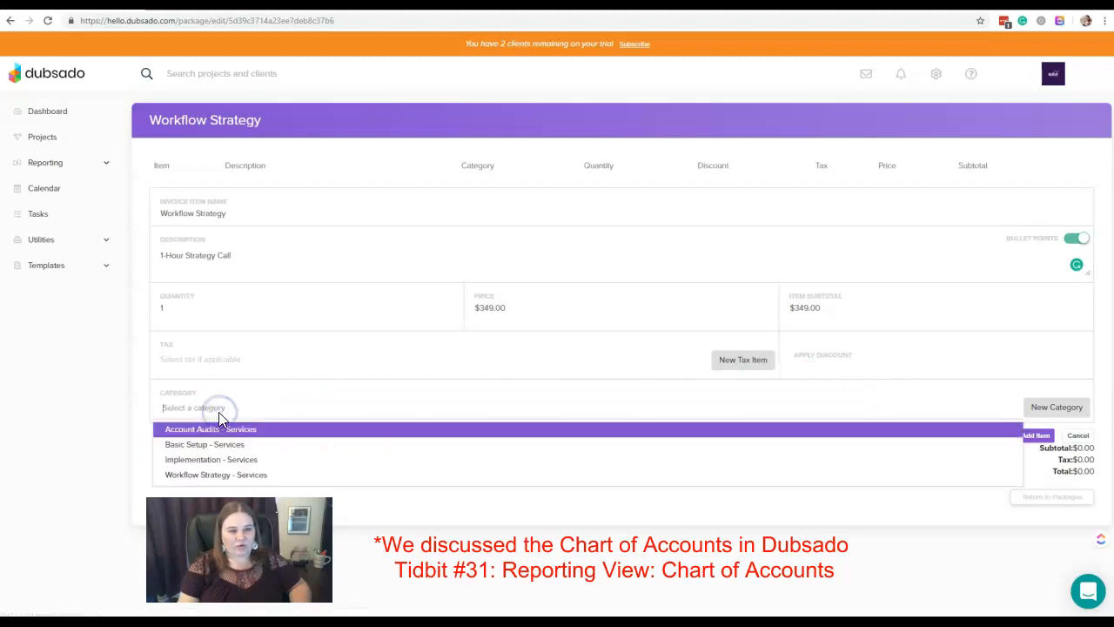
click(247, 476)
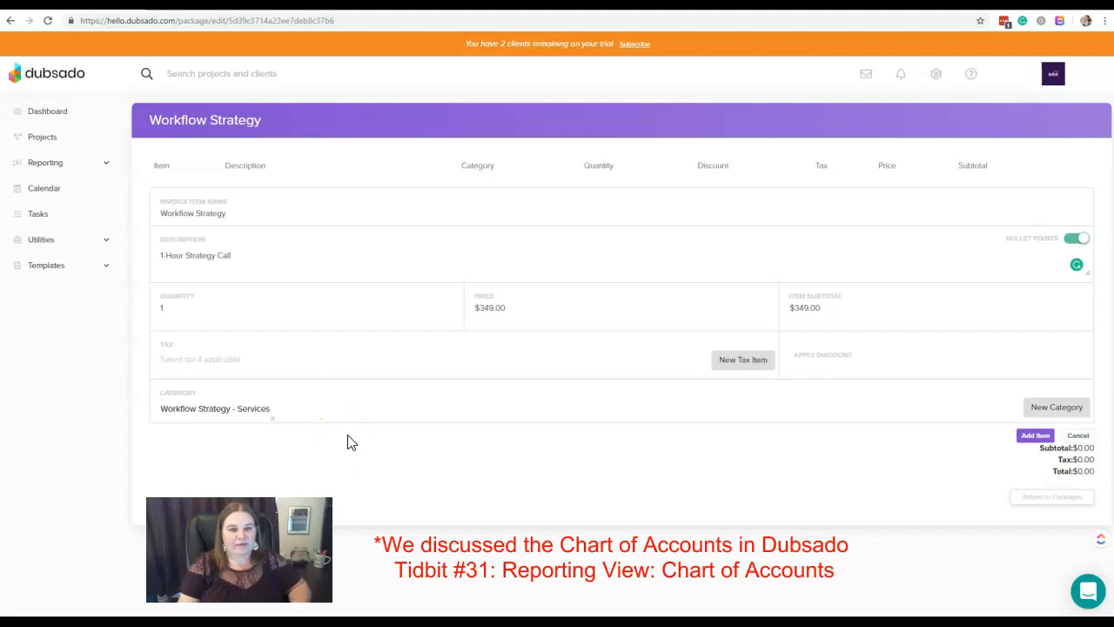
click(1069, 413)
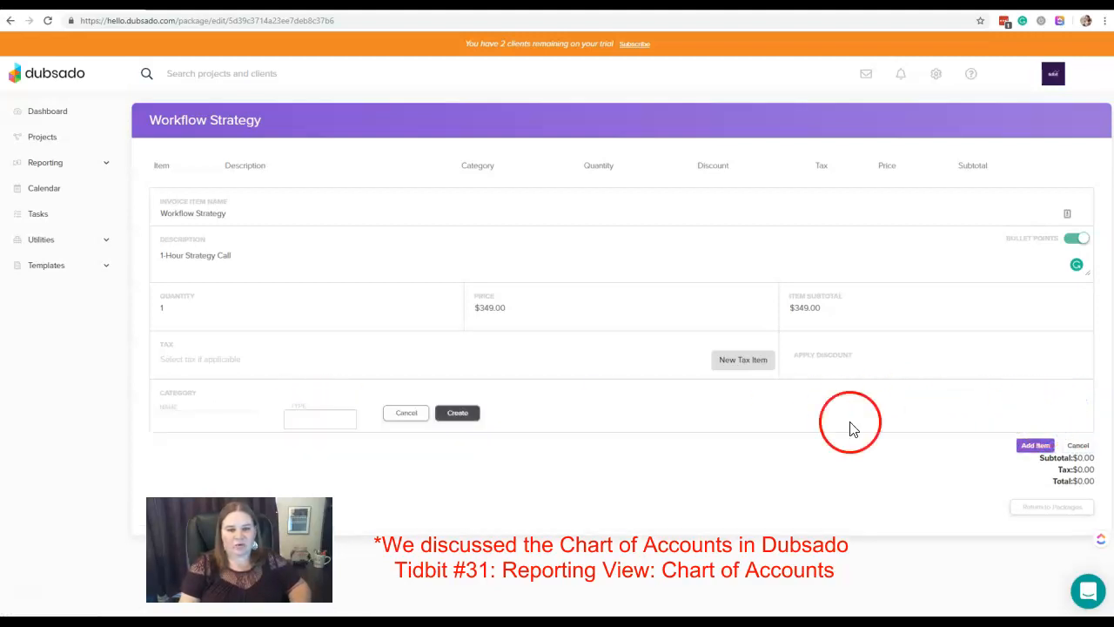
click(320, 418)
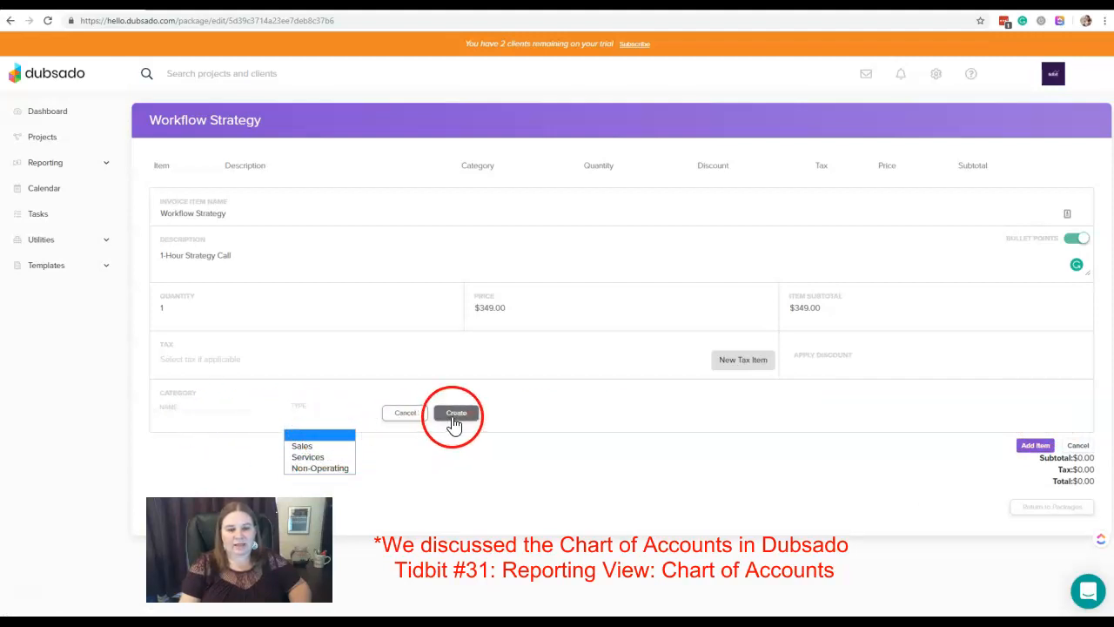
click(414, 424)
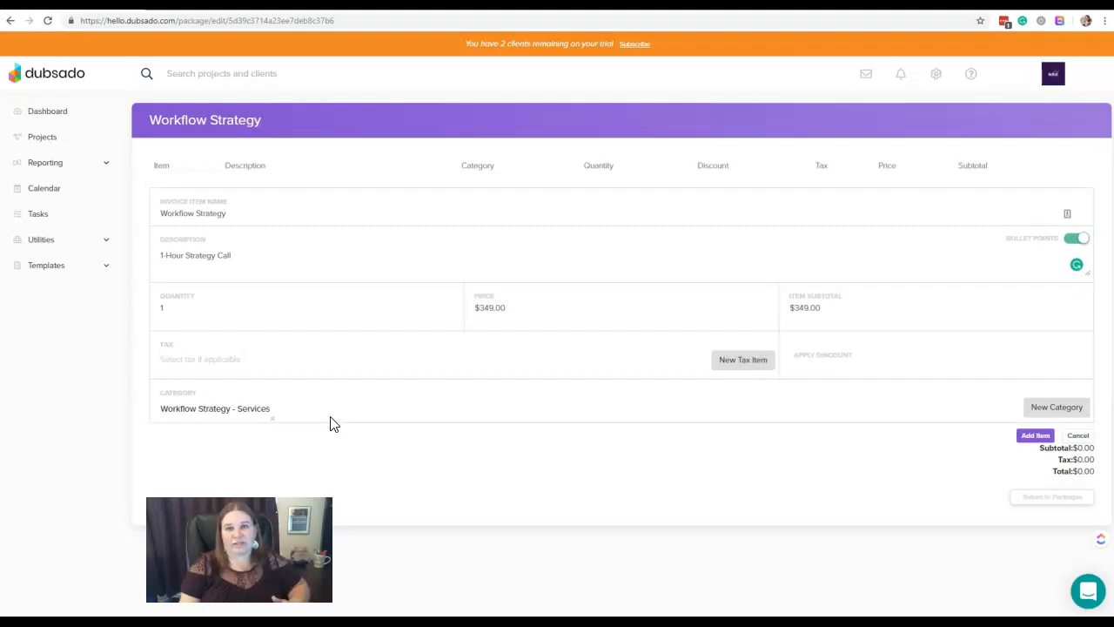
Add the completed strategy call line item to the package.
drag(585, 444, 621, 452)
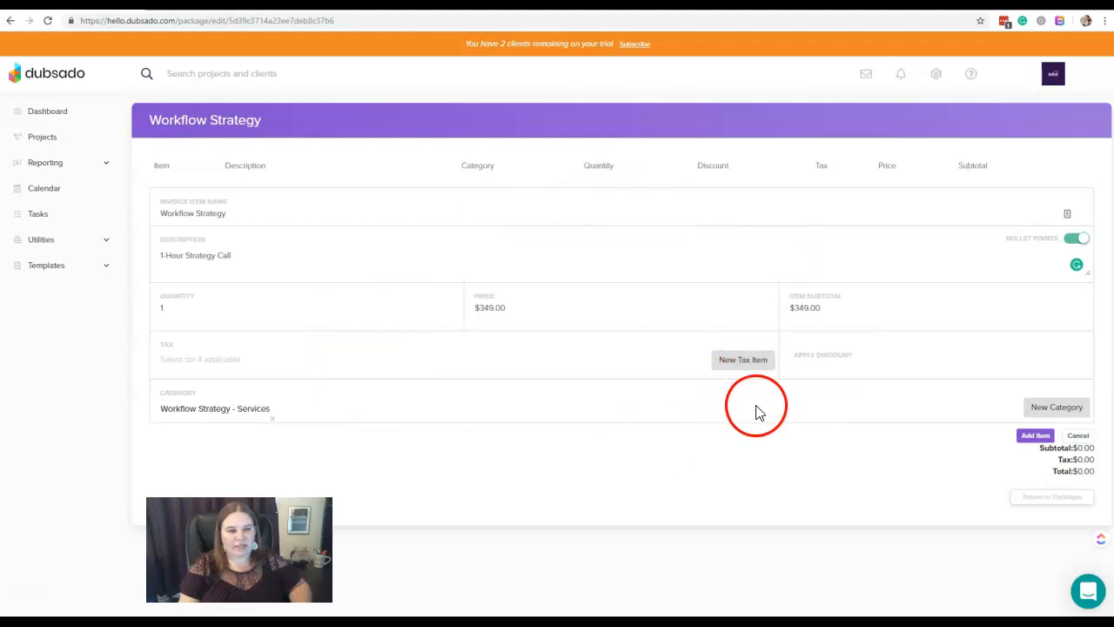
click(1036, 436)
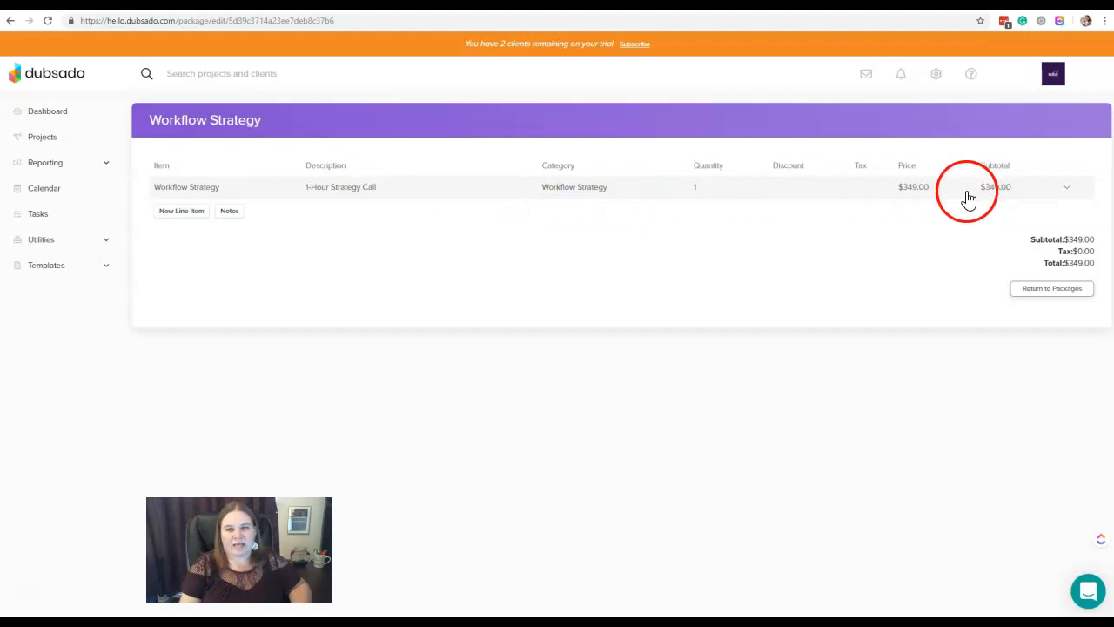
Reopen the strategy call line item for editing, check its discount option, and save the item.
click(1068, 189)
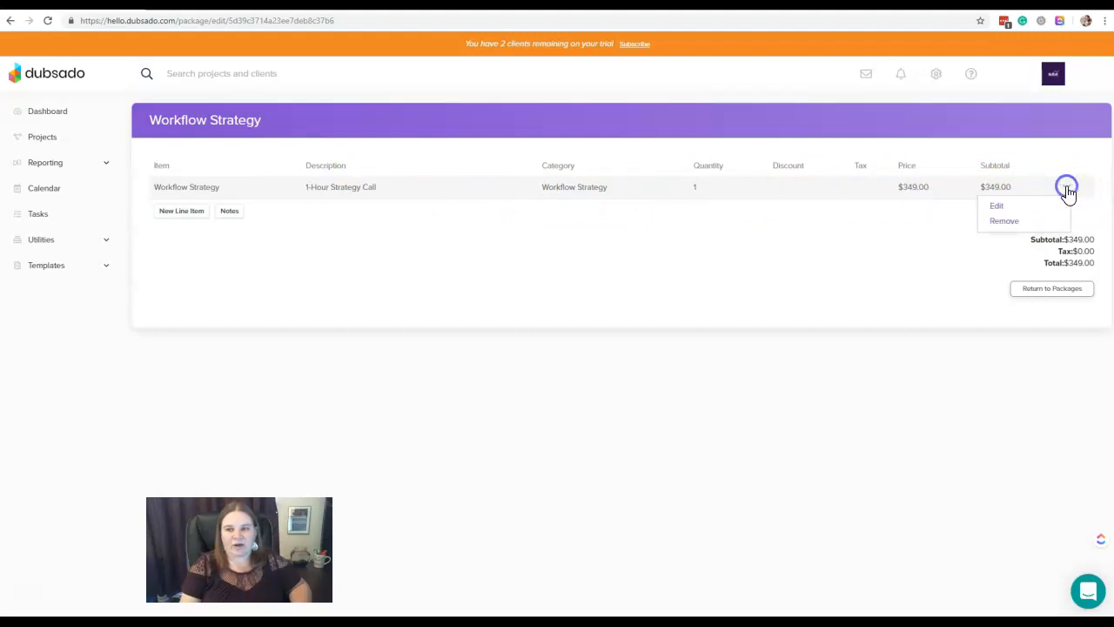
click(1001, 207)
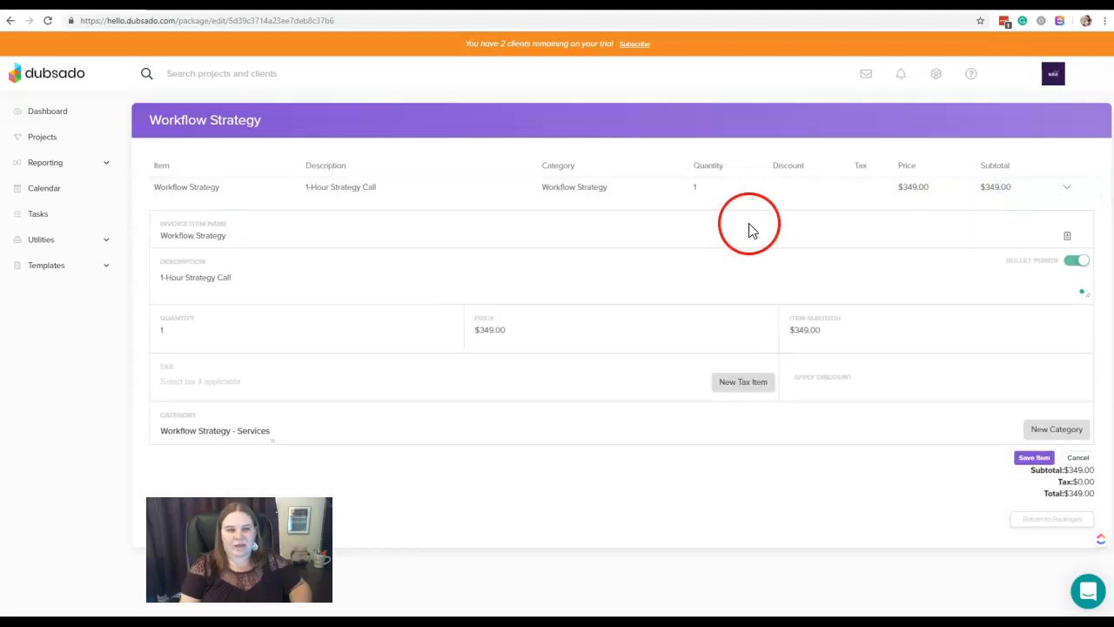
click(843, 376)
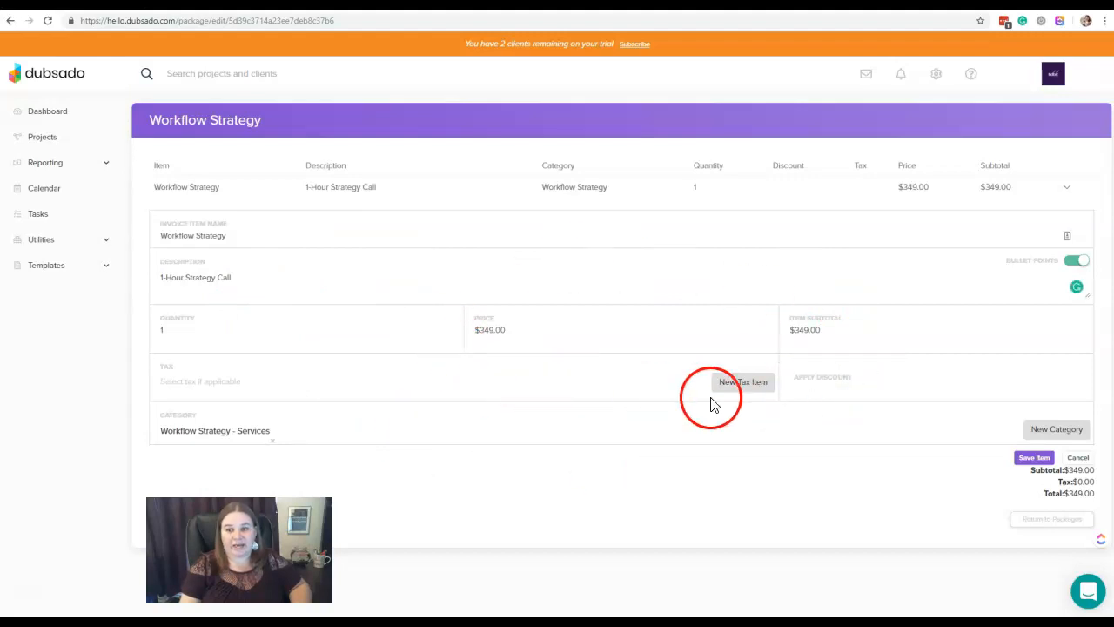
click(1049, 461)
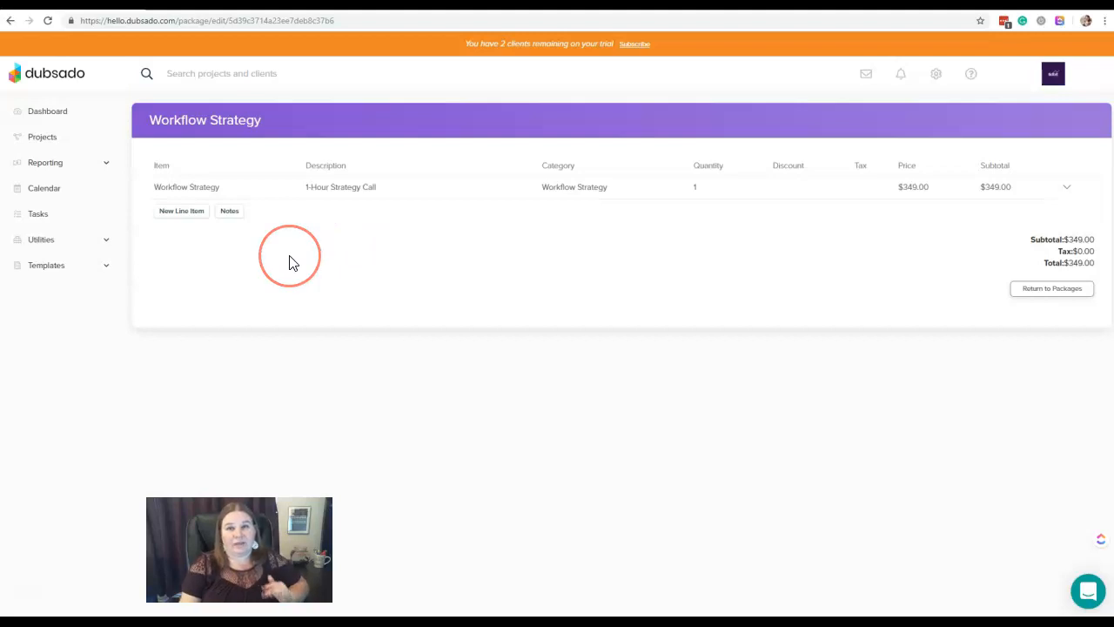
Start a "Call Recording" line item described as "Recording of our Workflow Strategy Call", with quantity 1 and price $50.00.
click(197, 214)
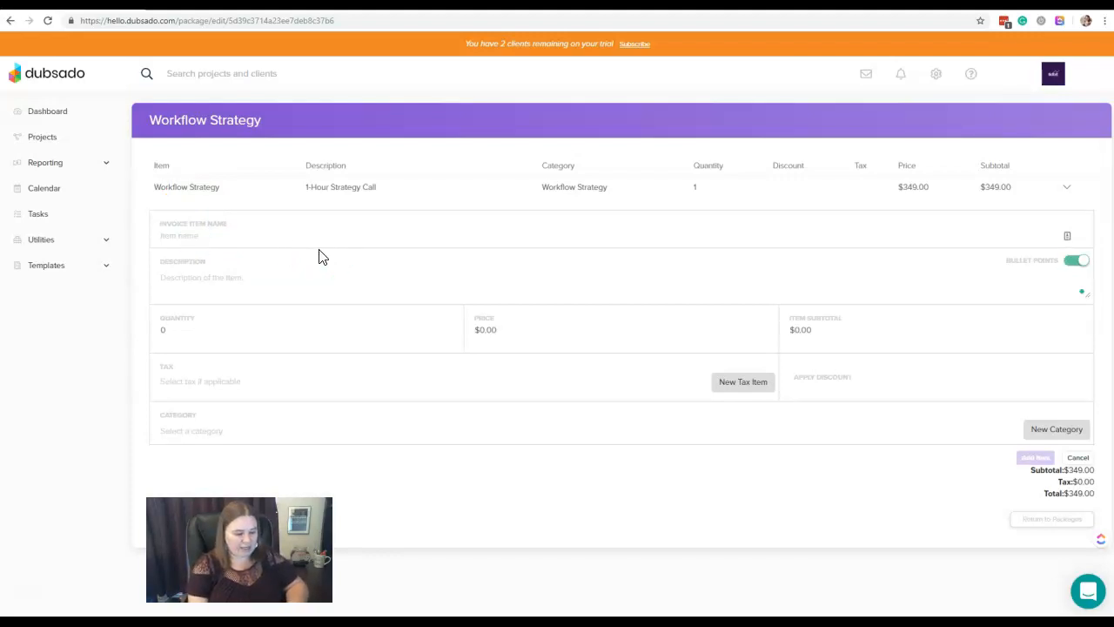
text(Call Recording)
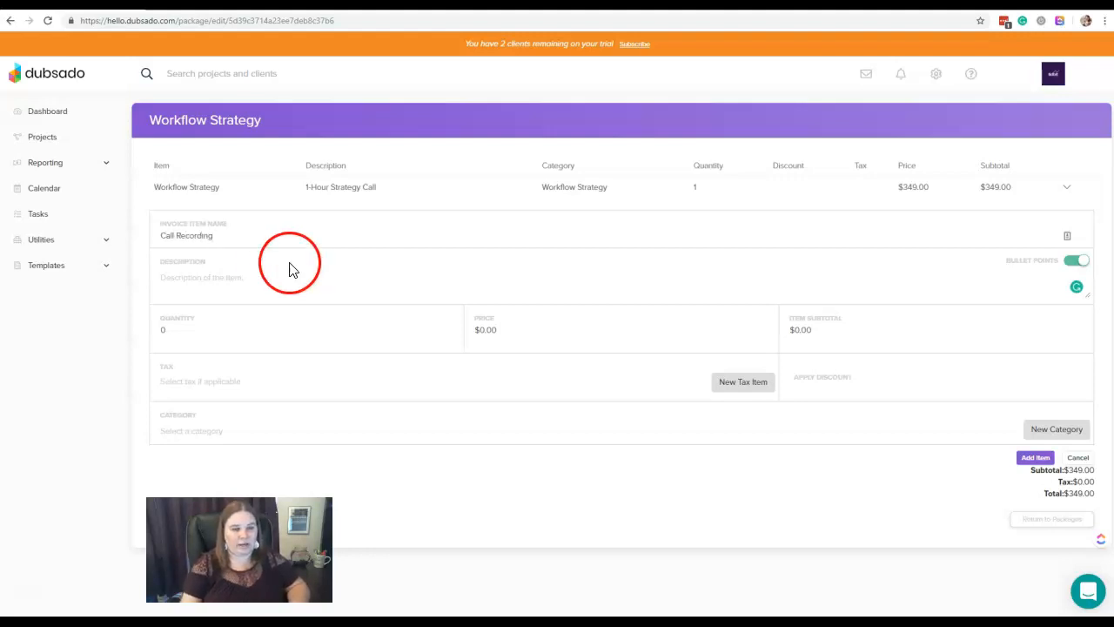
click(266, 278)
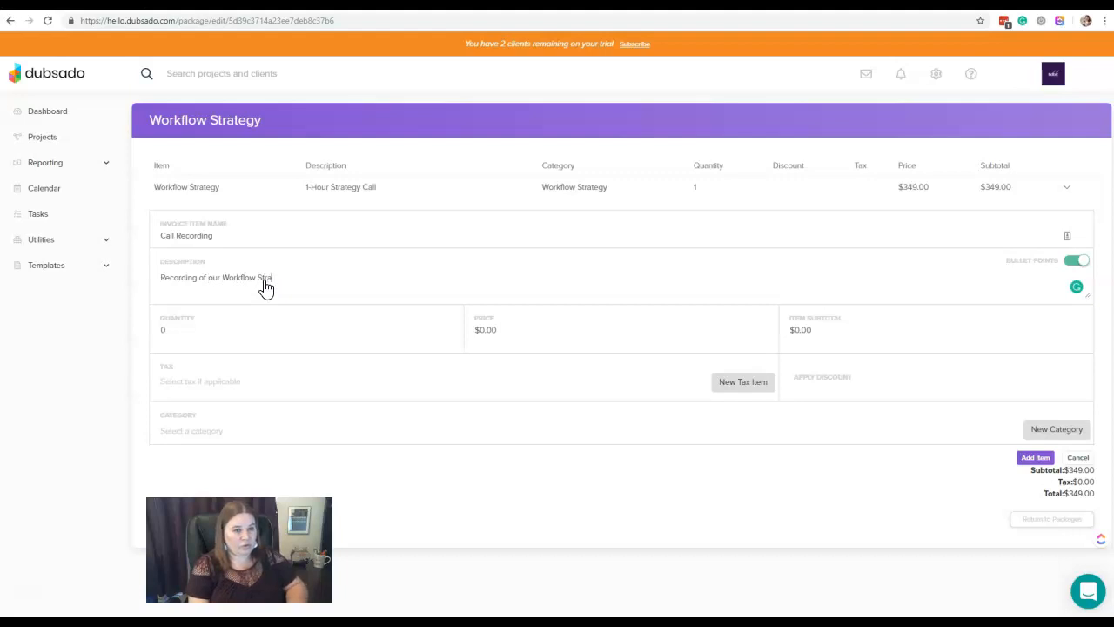
click(184, 329)
text(1)
click(498, 350)
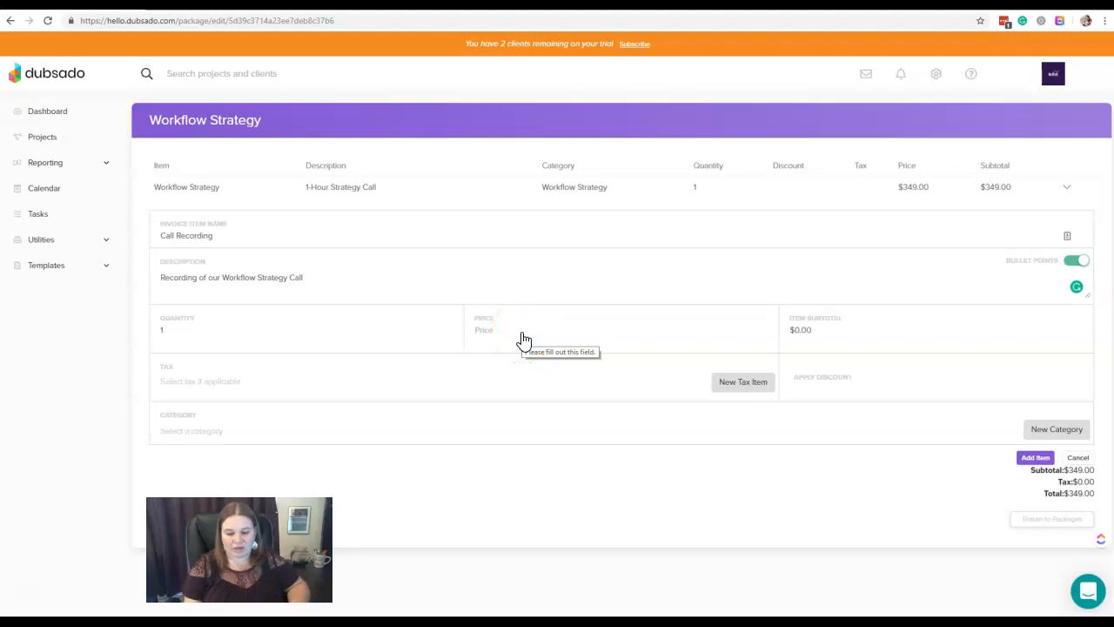
text(50)
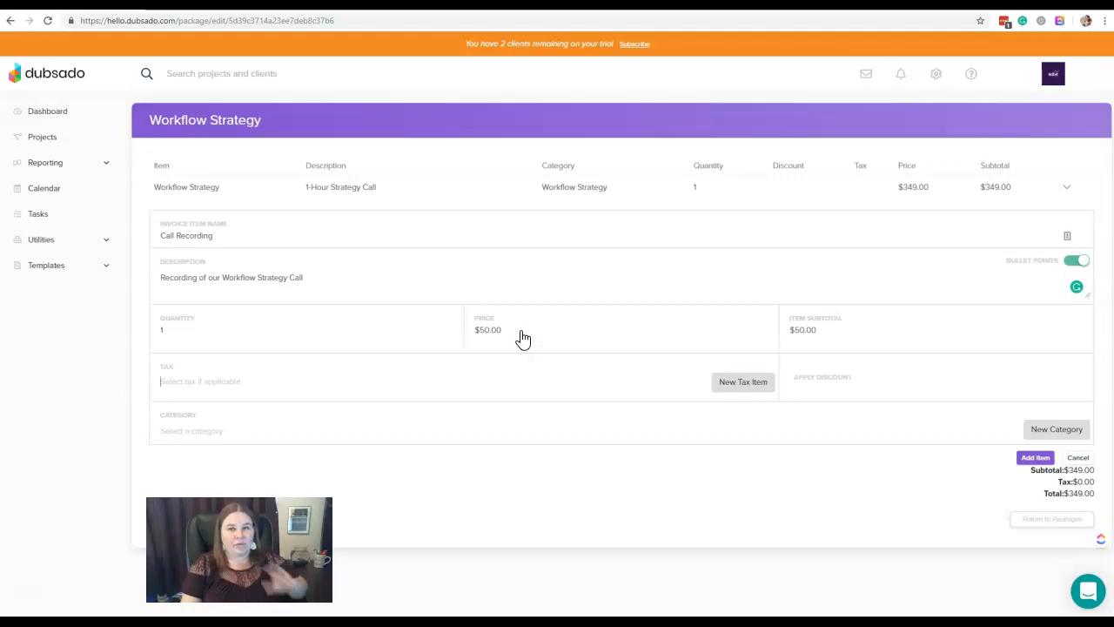
Try a price of 0 for the Call Recording line item and set it back to $50.00.
drag(543, 324, 458, 329)
text(0)
click(329, 353)
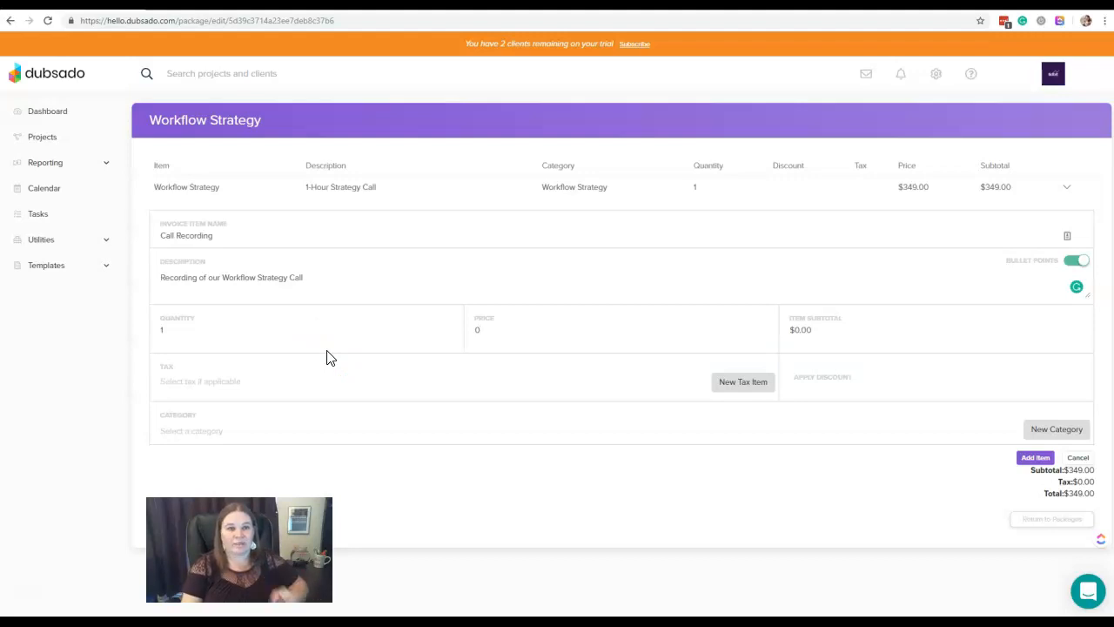
click(262, 383)
click(488, 332)
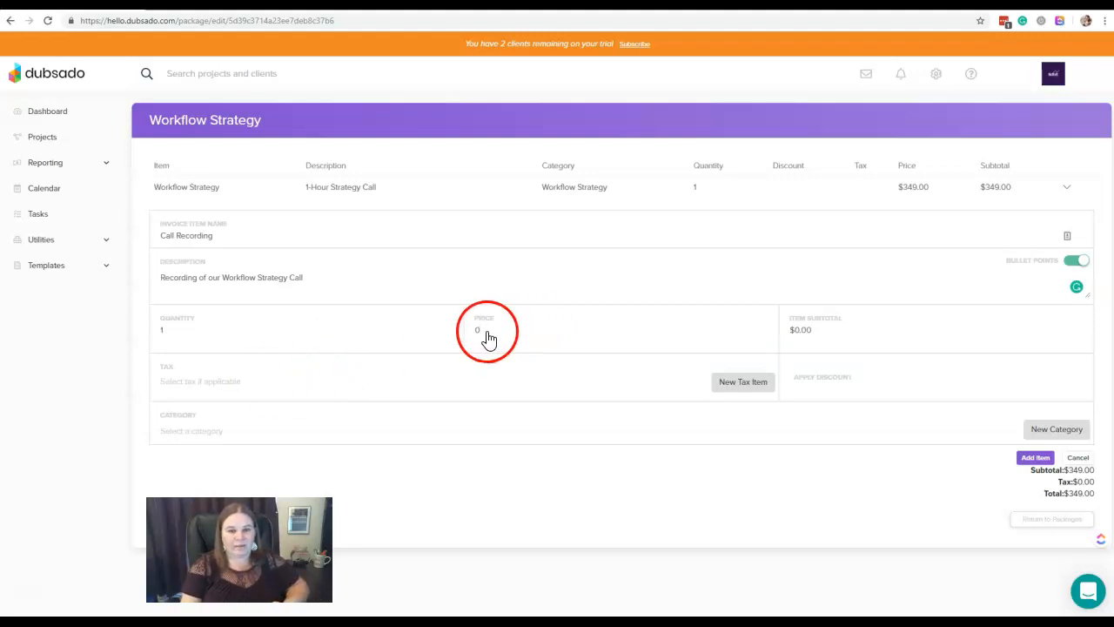
click(468, 334)
text(50.00)
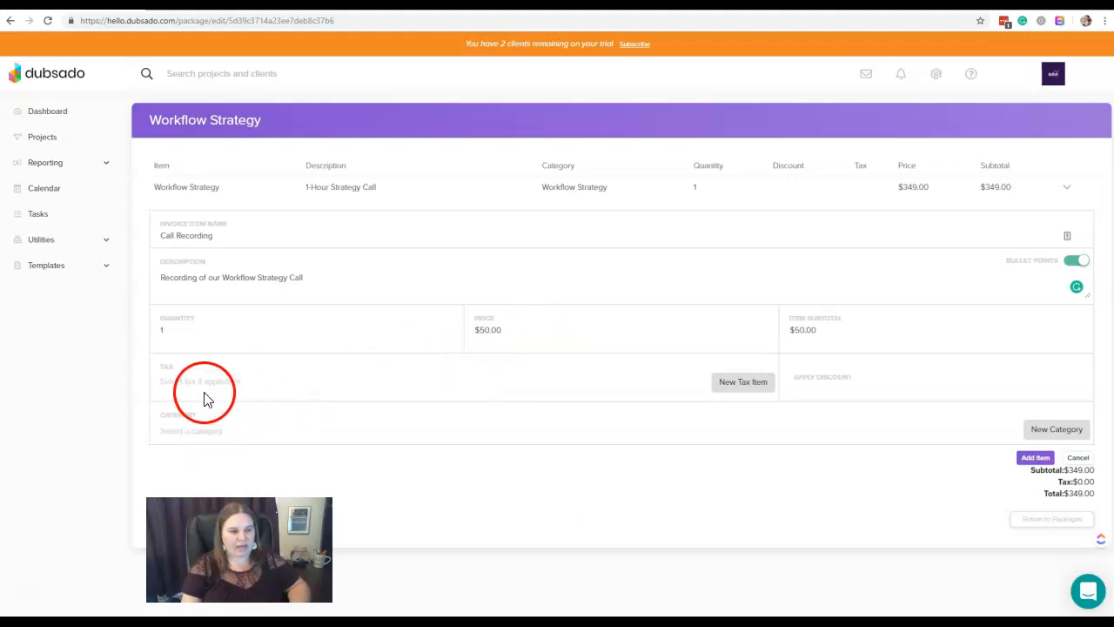
Assign the category "Workflow Strategy - Services" to the Call Recording item and add it to the package.
click(200, 429)
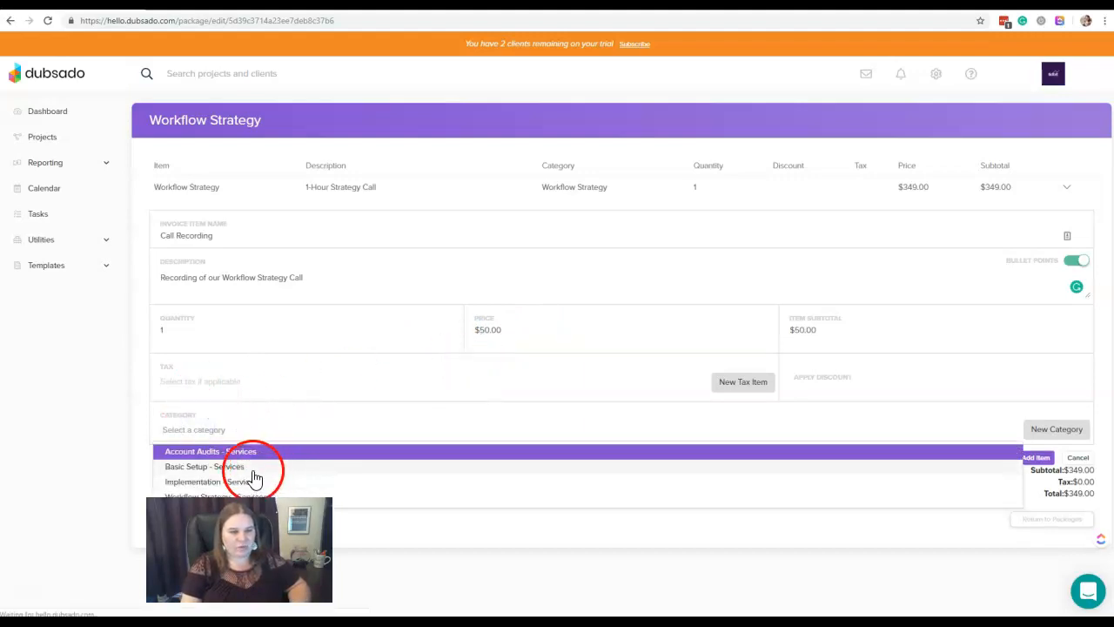
click(226, 494)
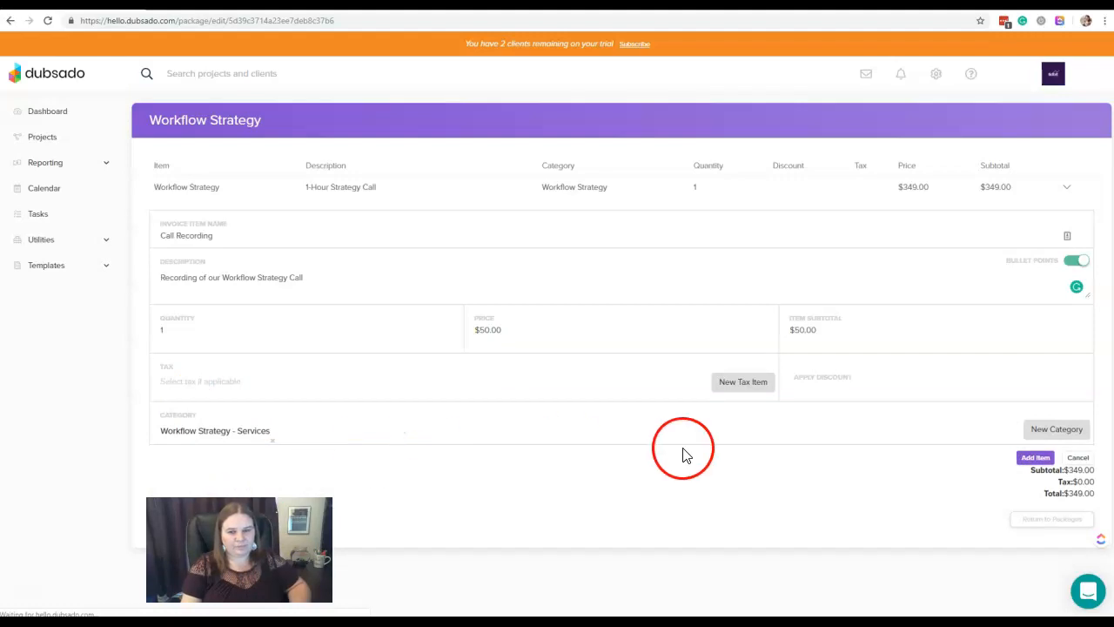
click(1035, 457)
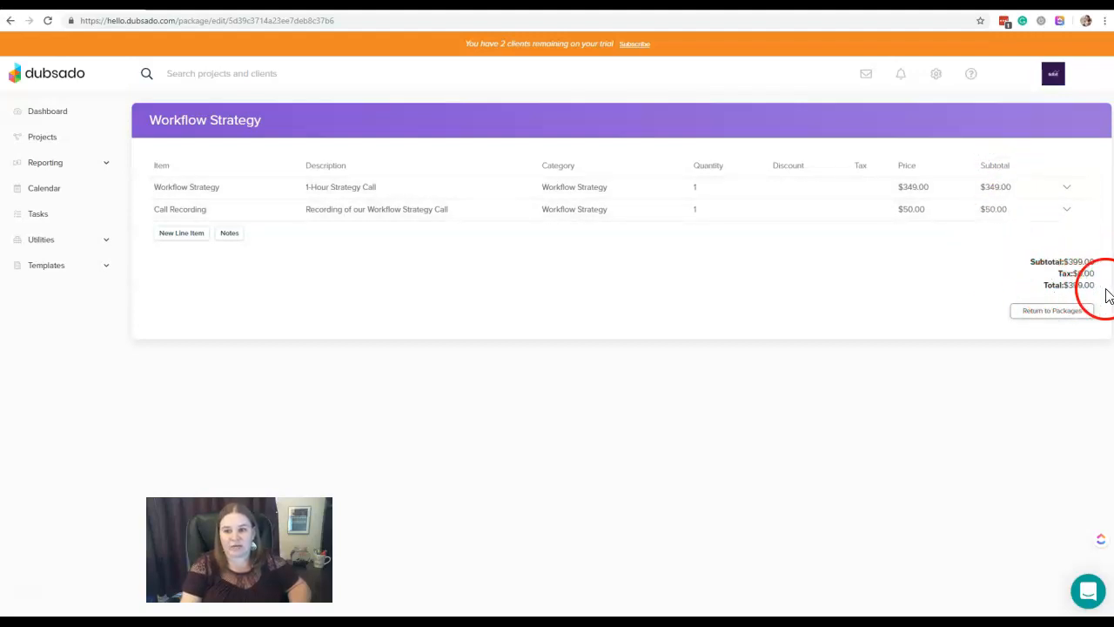
Start another line item named "Workflow Strategy Map" with the description "Flowchart of Workflow Strategy" and quantity 1.
click(189, 235)
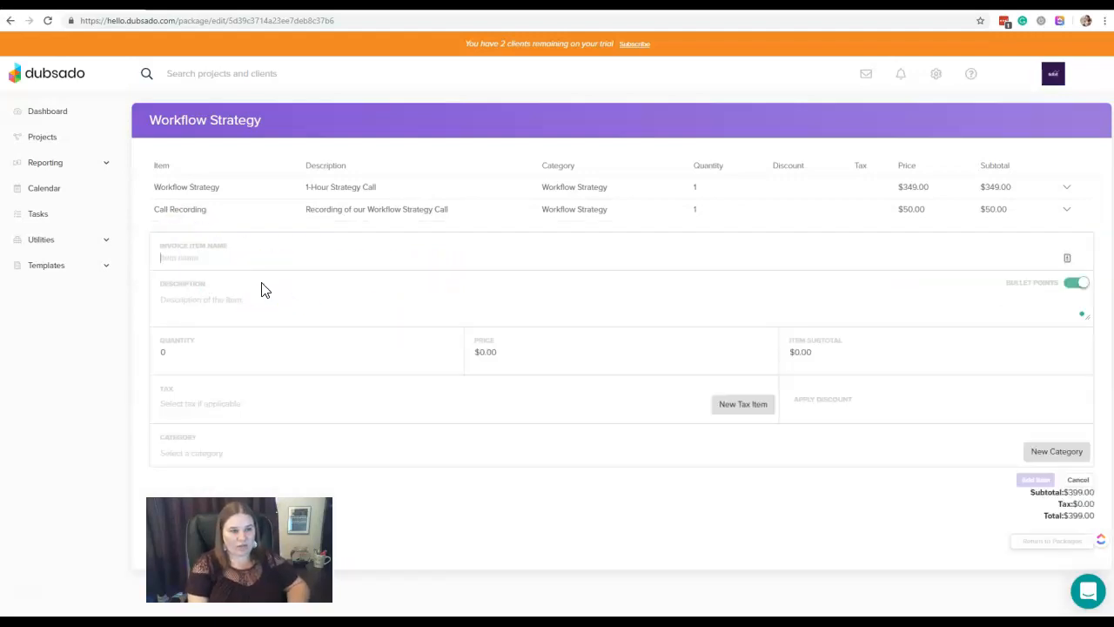
text(Workflow Strategy Map)
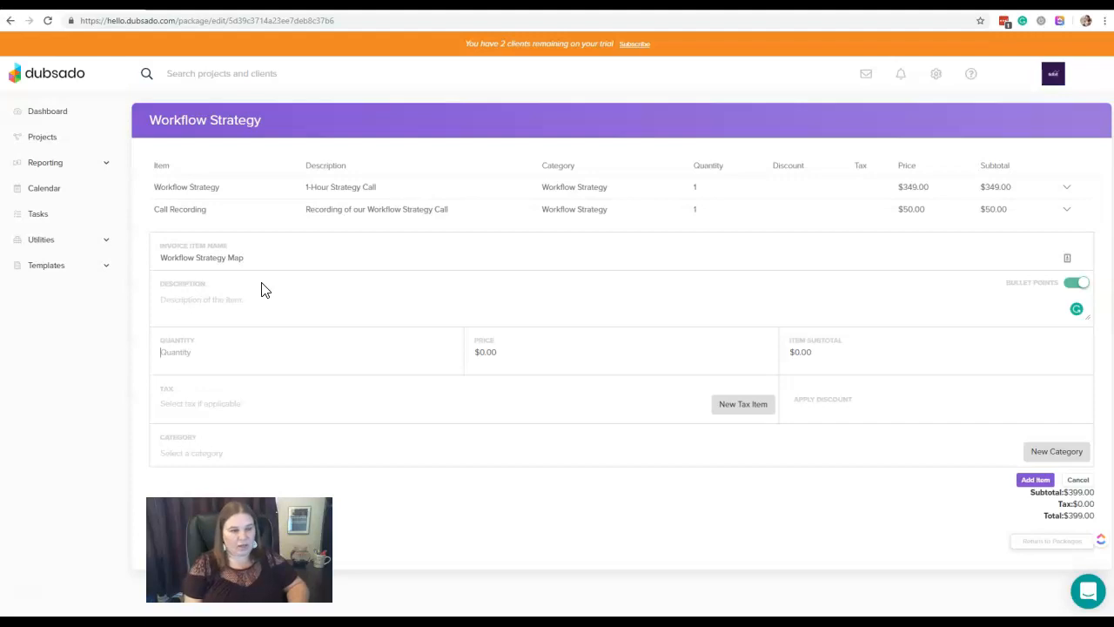
click(264, 292)
text(Flowchart of Workflow Strategy)
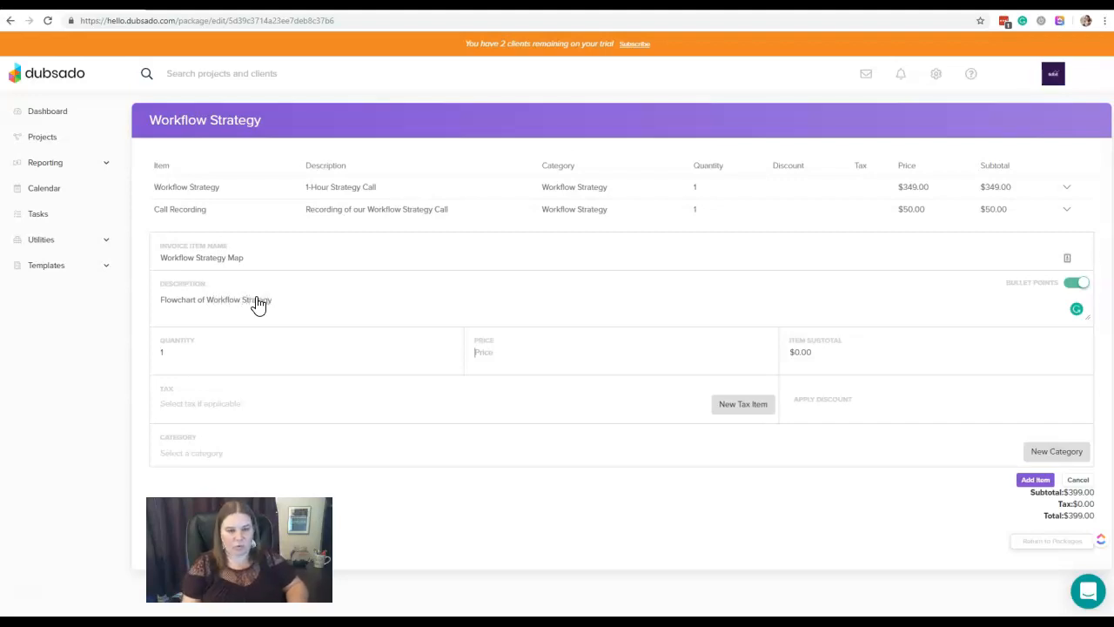
Price the Workflow Strategy Map item at $0.00, categorise it as "Workflow Strategy - Services", and add it to the package.
click(557, 352)
text(0)
key(Tab)
click(195, 454)
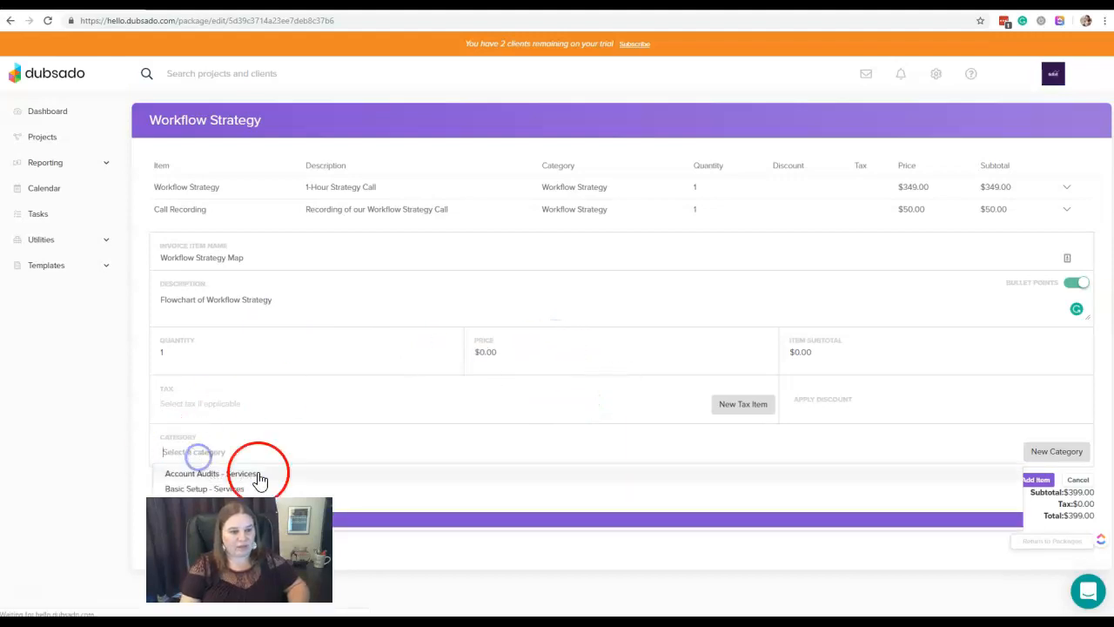
click(351, 520)
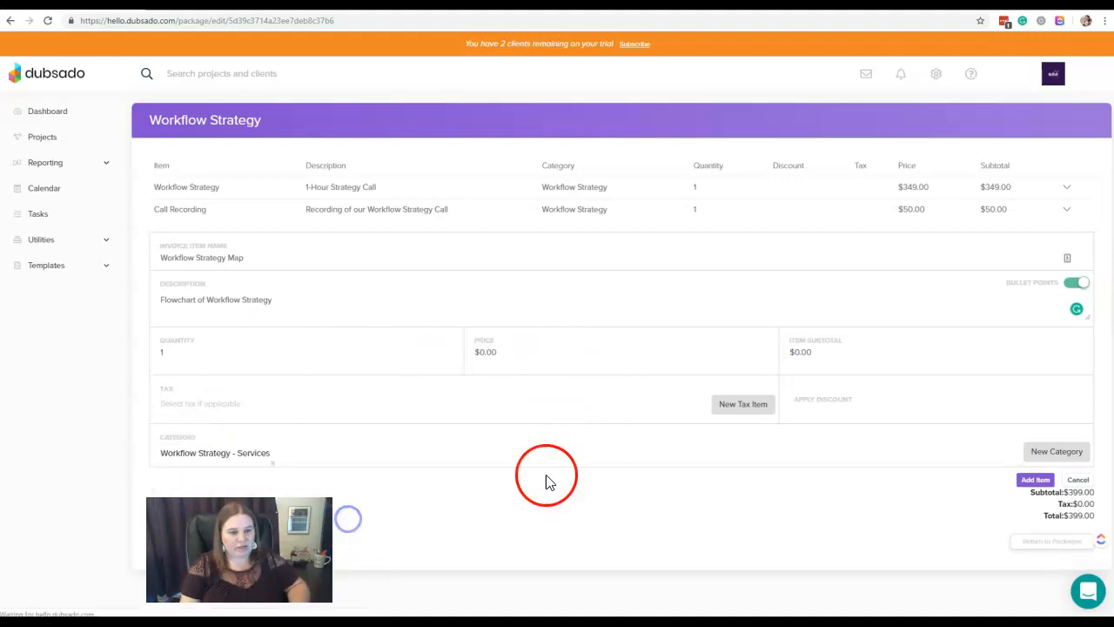
click(1035, 484)
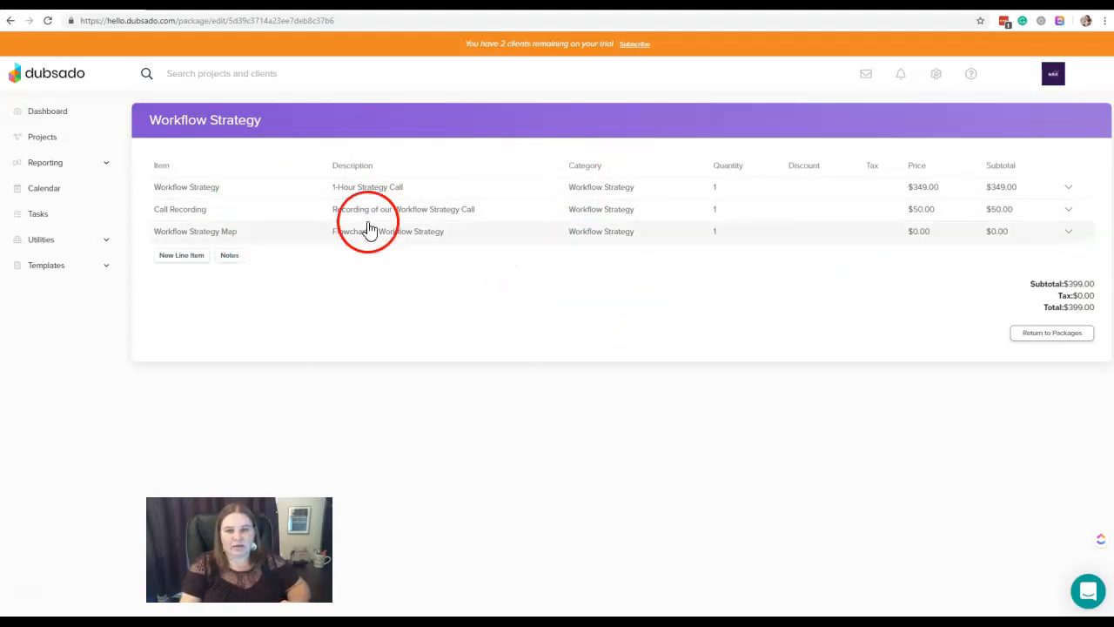
Duplicate the Workflow Strategy package from the package list and rename the copy "2-Hour Workflow Strategy".
click(1077, 335)
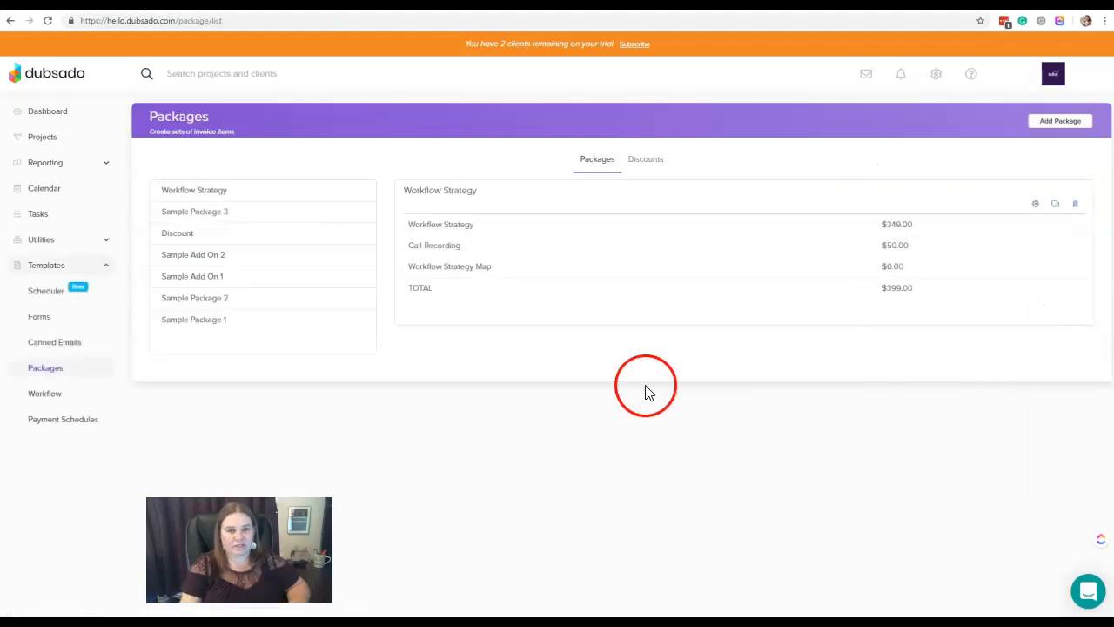
click(215, 197)
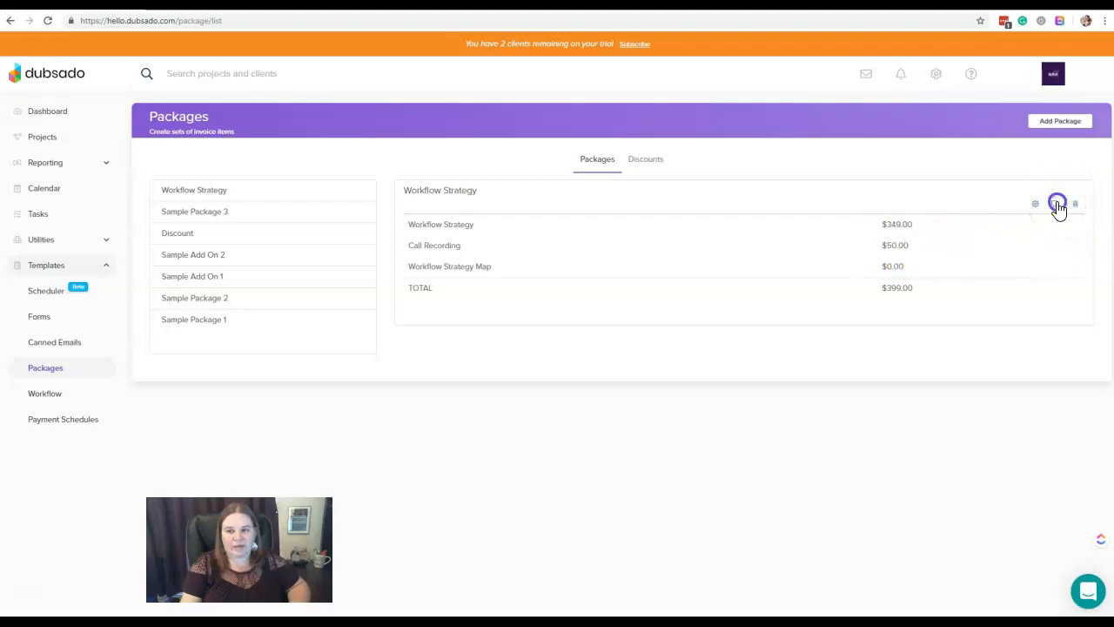
click(210, 347)
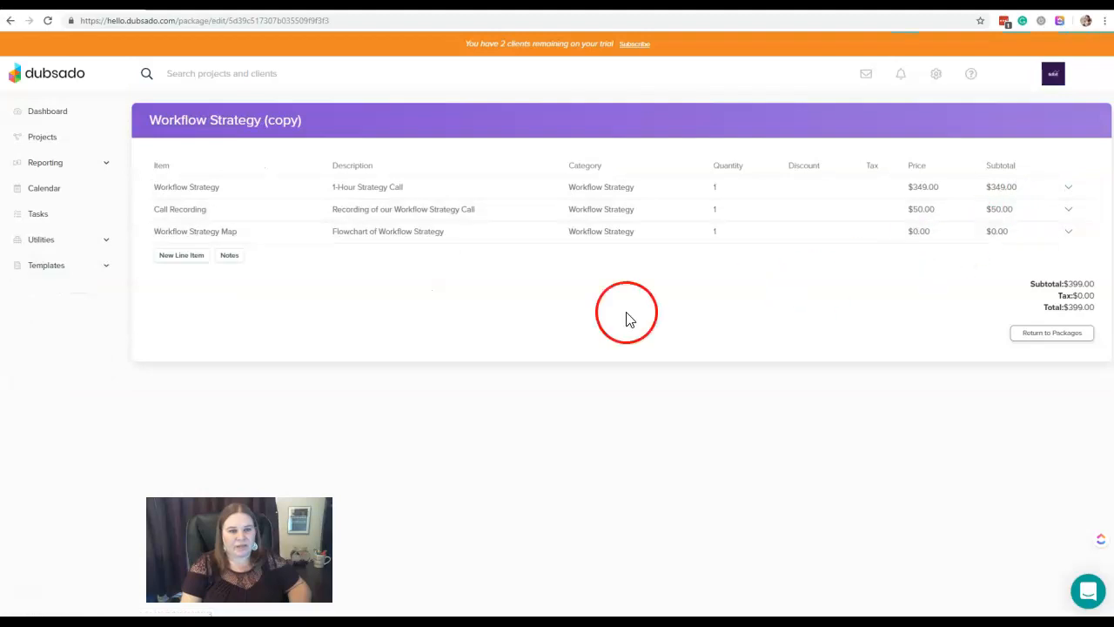
click(228, 120)
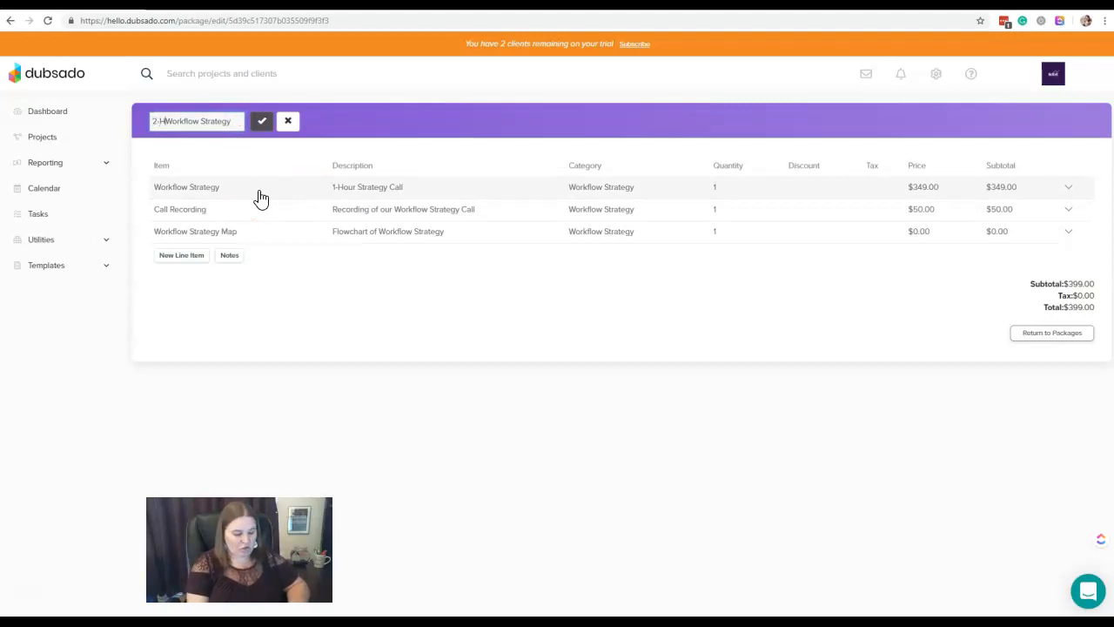
click(262, 121)
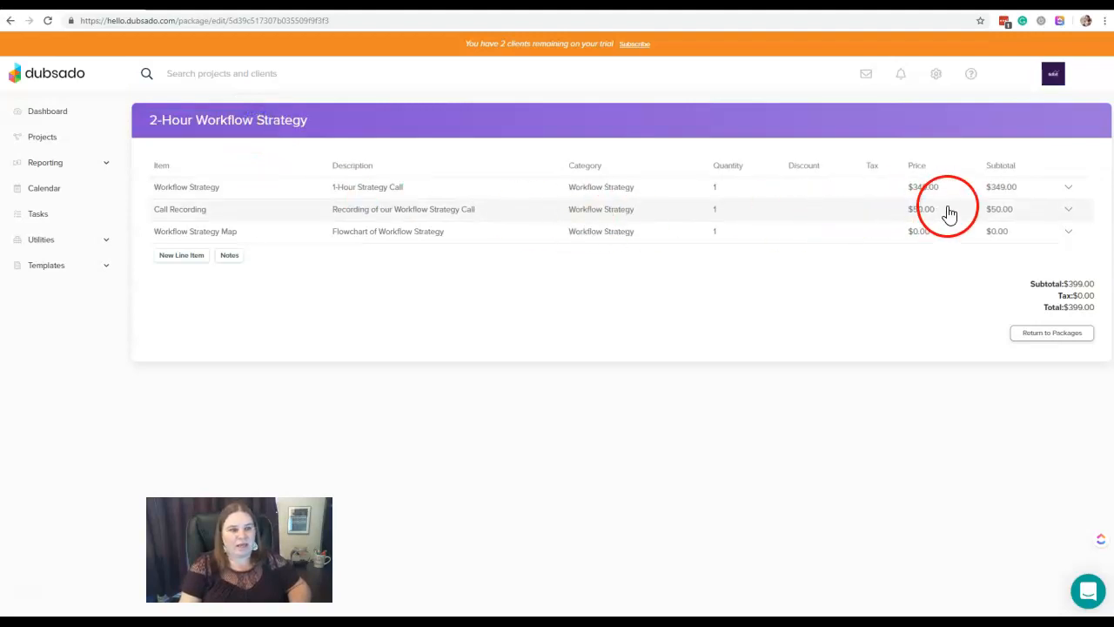
Change the copied package's Workflow Strategy line item to description "2-Hour Strategy Call" and quantity 2, and save it.
click(1070, 188)
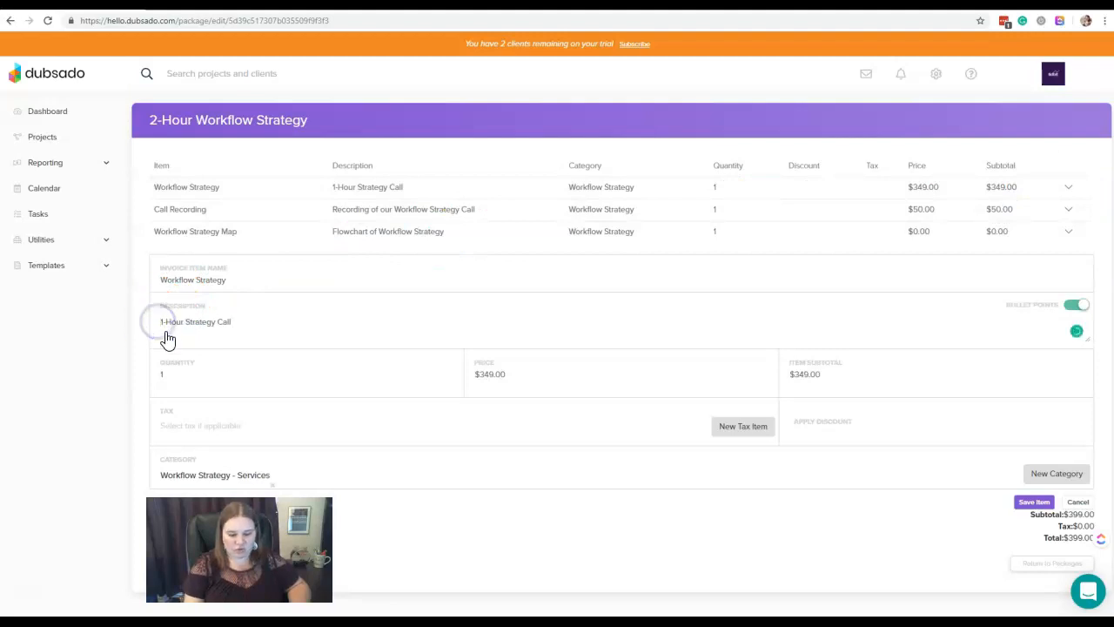
double_click(178, 374)
text(2)
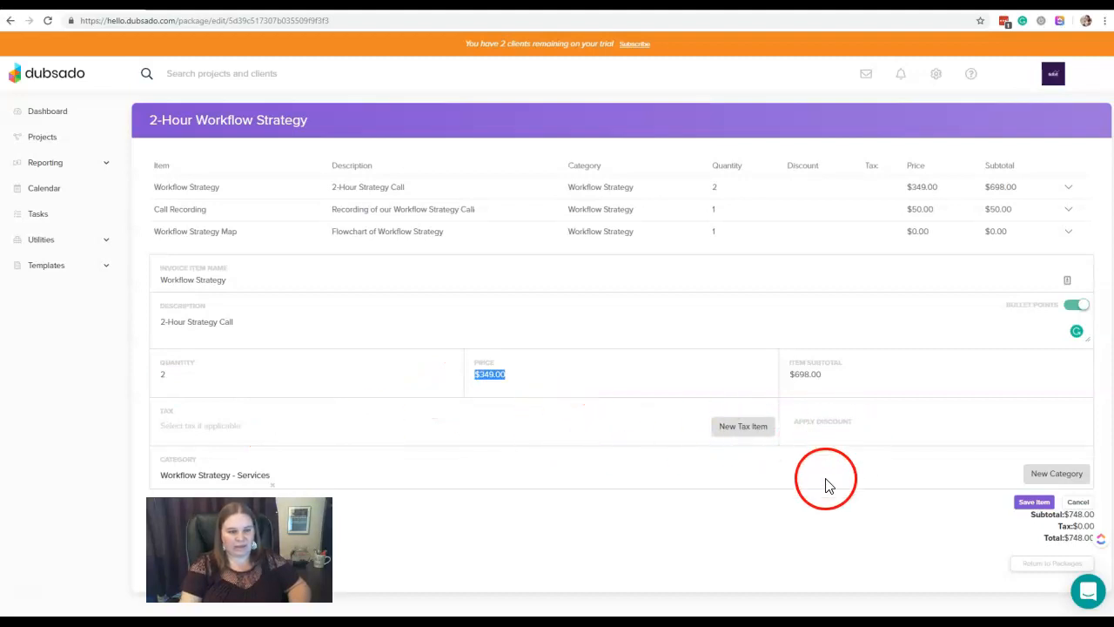
click(1024, 505)
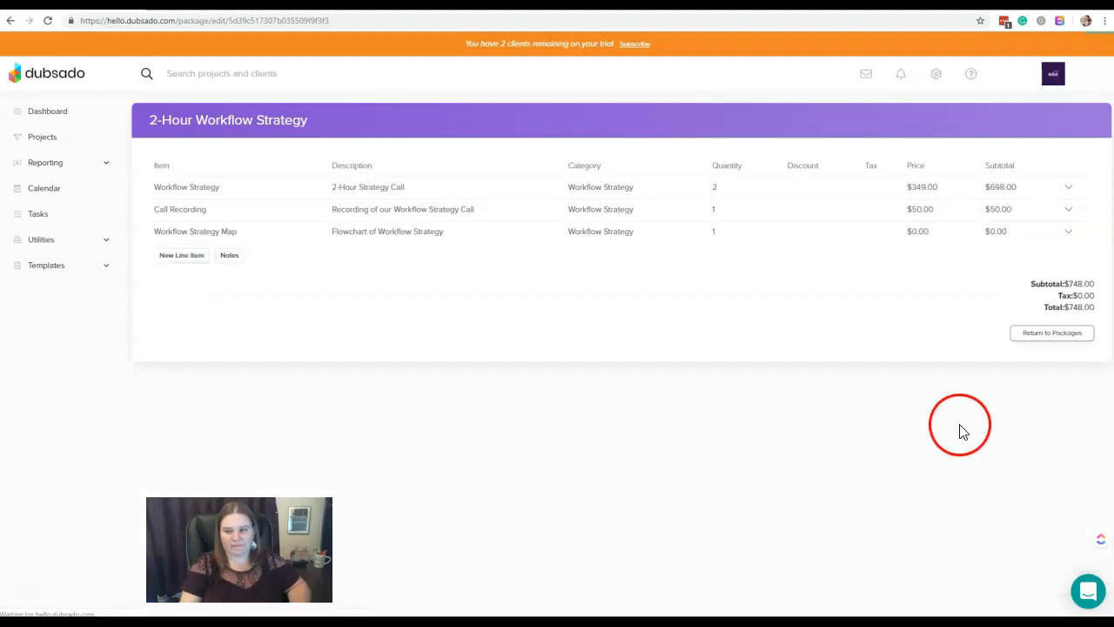